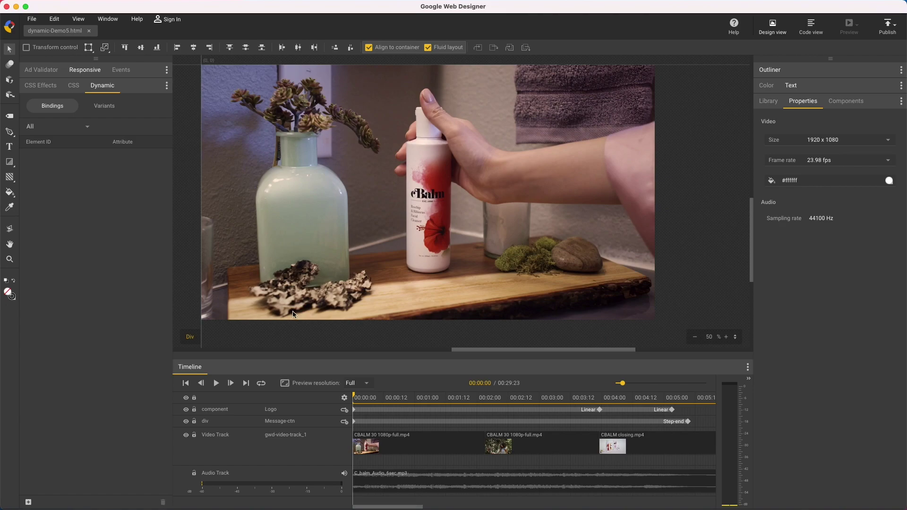
Step: Play the cBalm ad preview to its Serra Beauty end card, then bring up the rendered example video
left_click(217, 383)
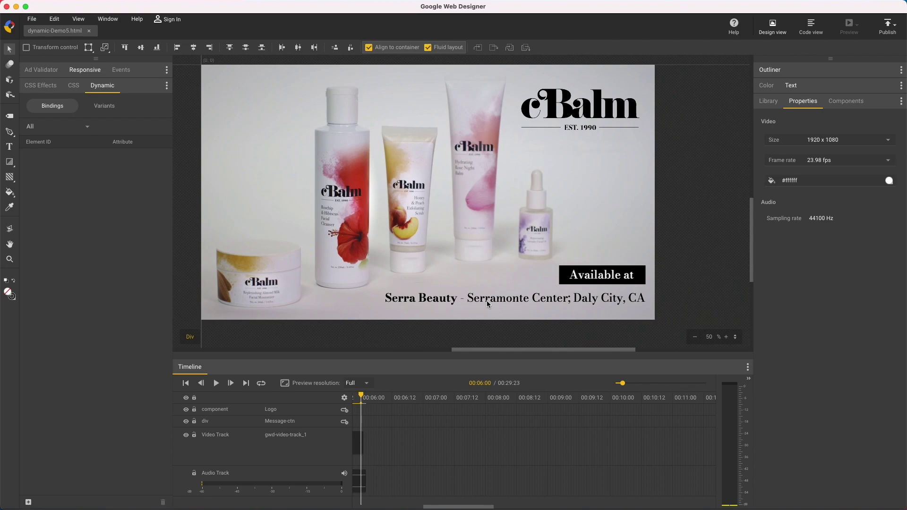
key("super+Tab")
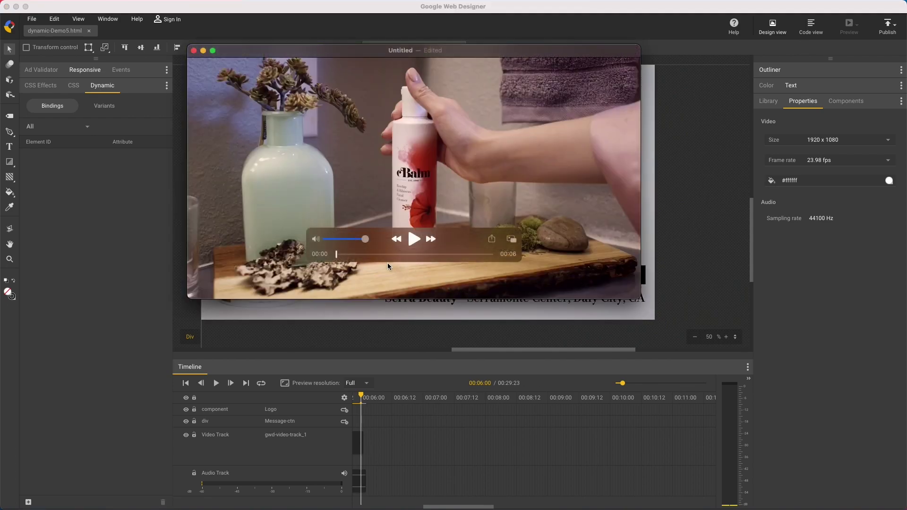
Step: Play the example video through to its Hula Hula, Ala Moana Center card, then close the player
left_click(414, 239)
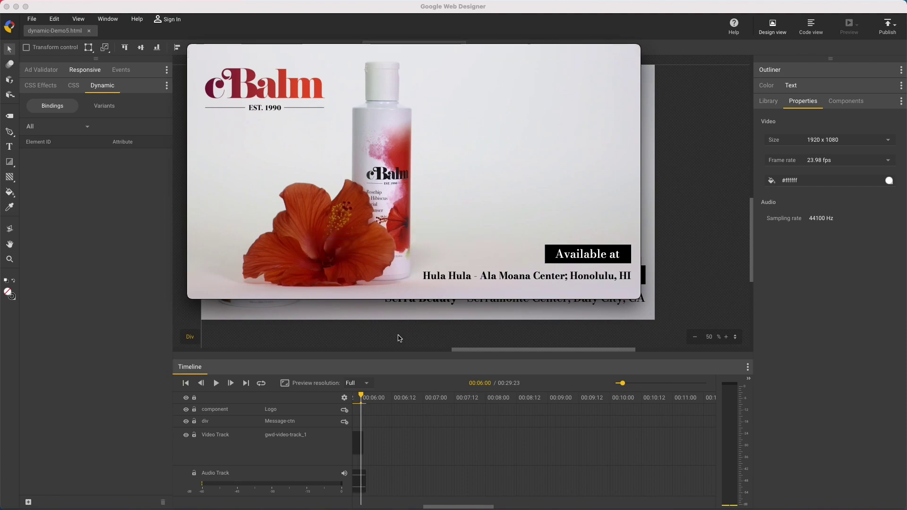
left_click(112, 299)
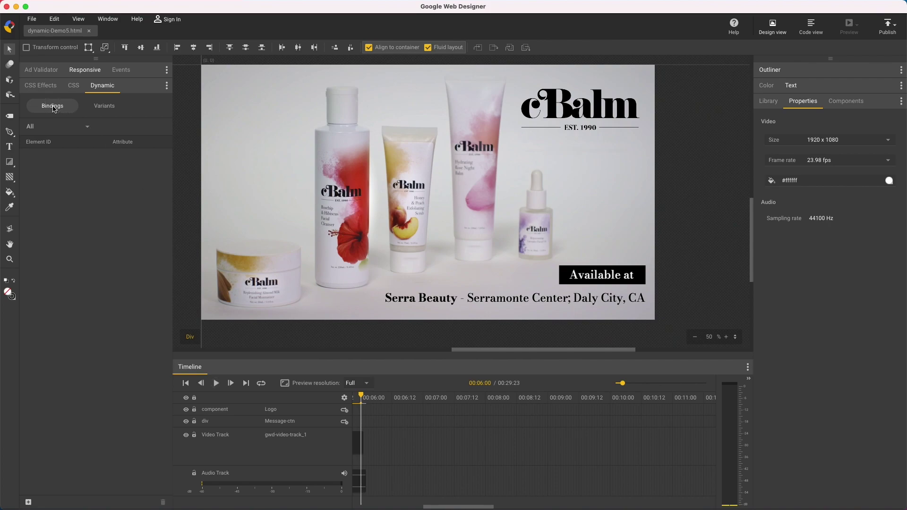
Step: Bind Retailer-txt's HTML content inside Message-ctn to variants, discarding the extra empty binding
left_click(100, 110)
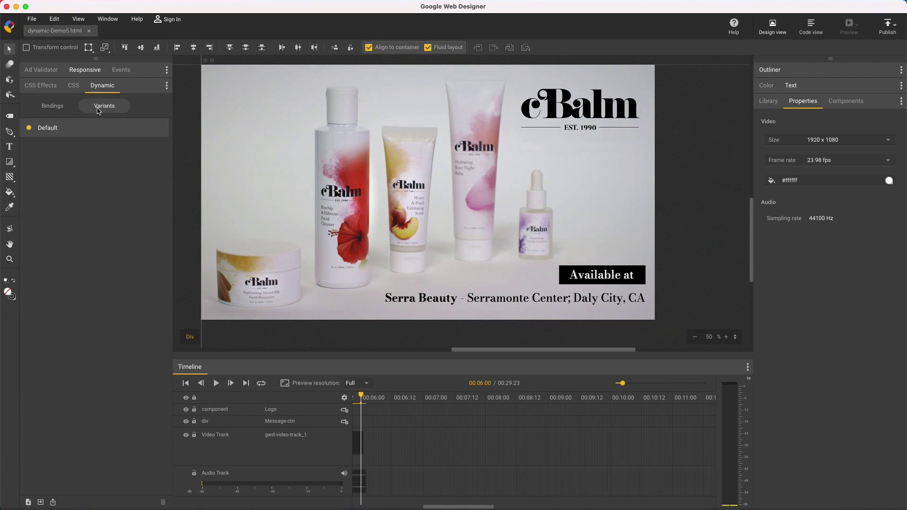
left_click(428, 296)
double_click(428, 296)
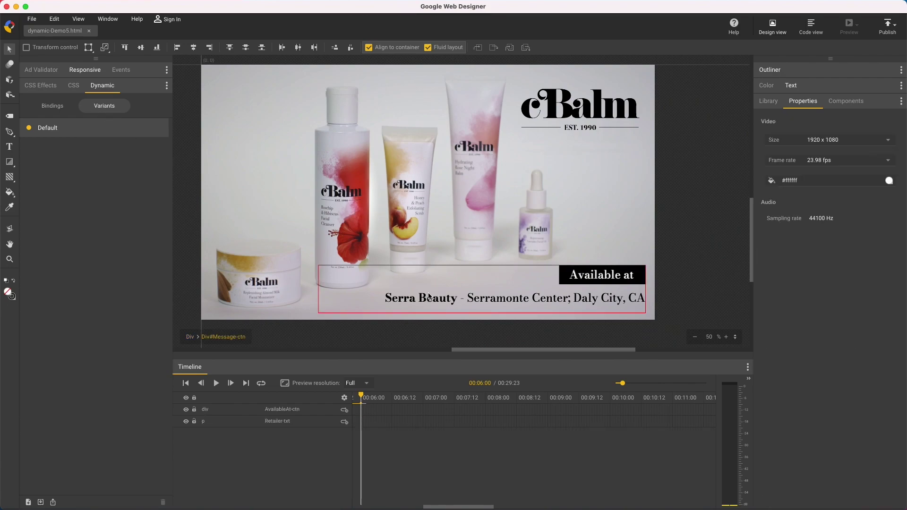
left_click(428, 296)
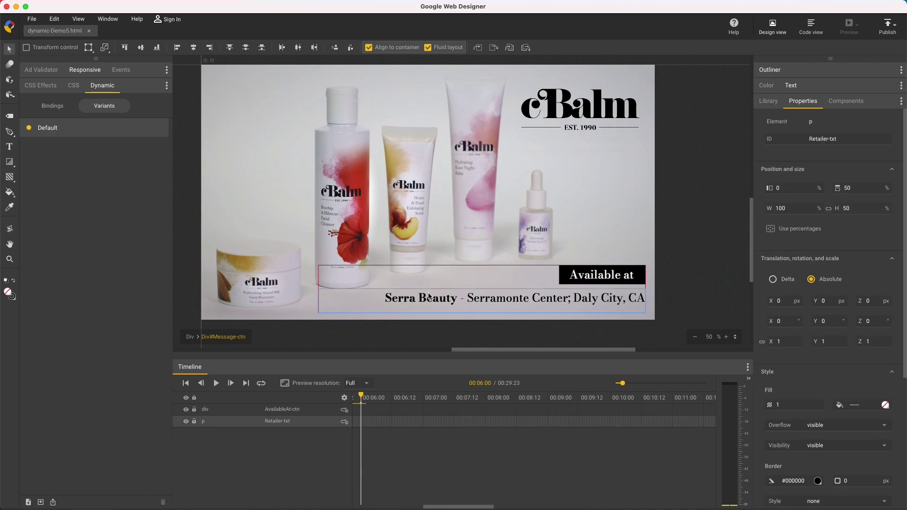
right_click(429, 296)
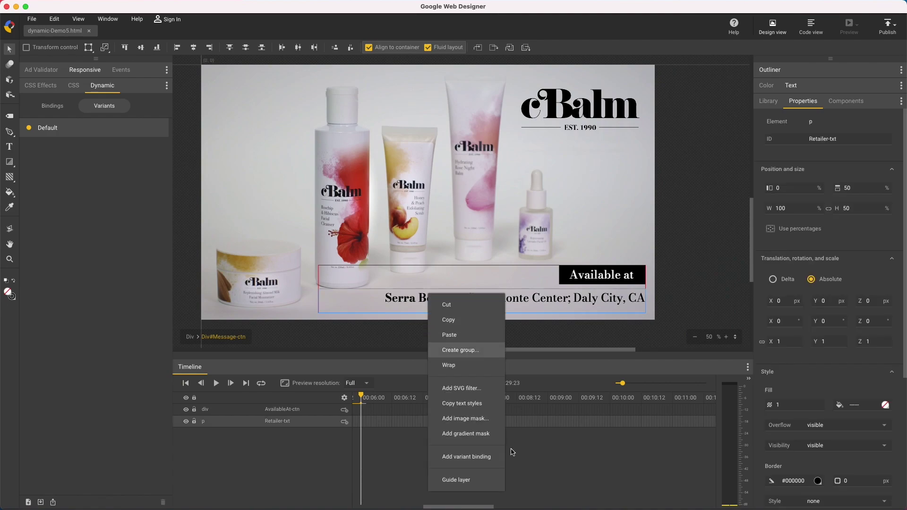
left_click(466, 457)
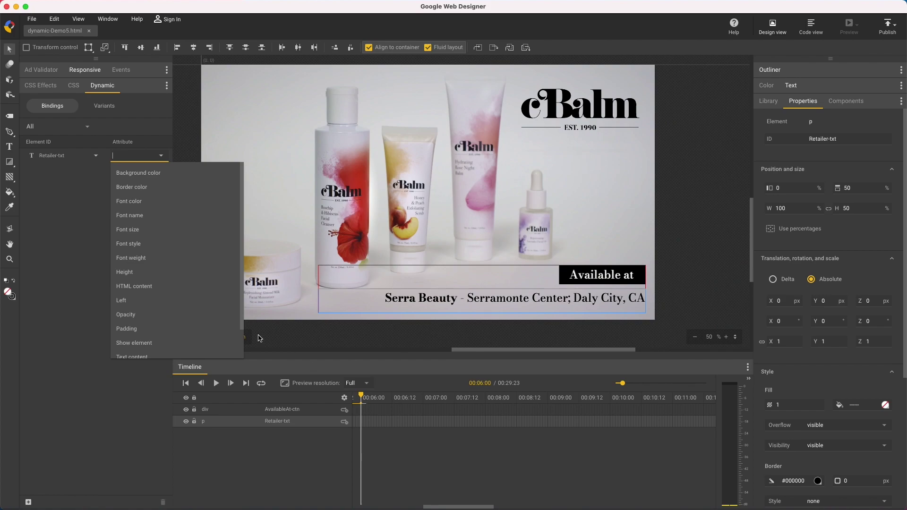
left_click(190, 289)
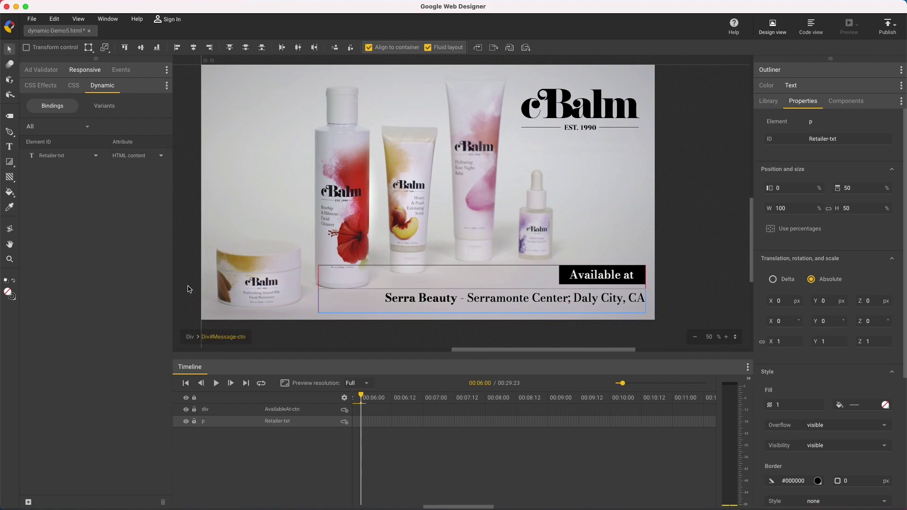
right_click(448, 300)
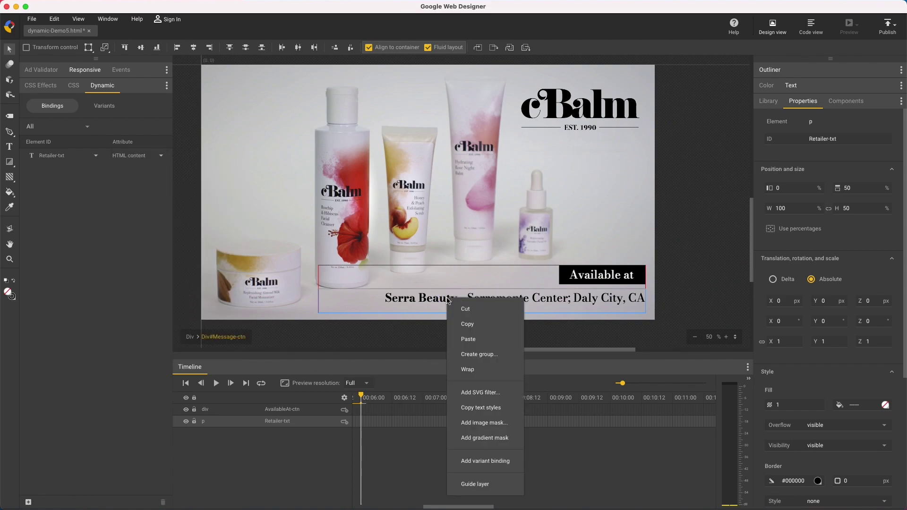
left_click(474, 462)
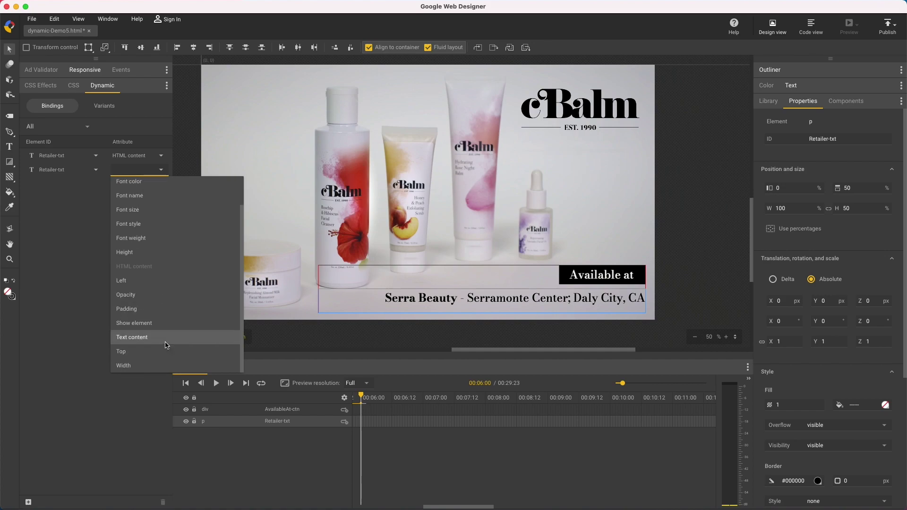
left_click(80, 320)
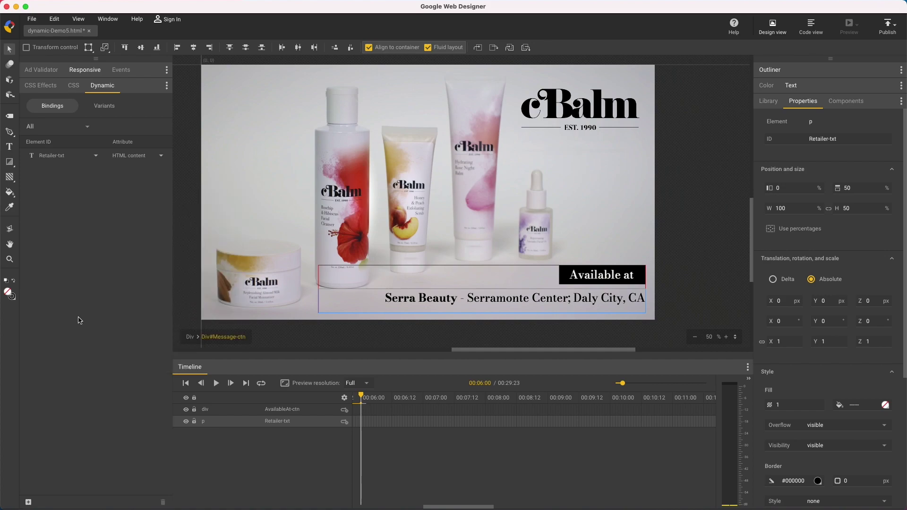
Step: Create a new variant and name it Hibiscus
left_click(105, 108)
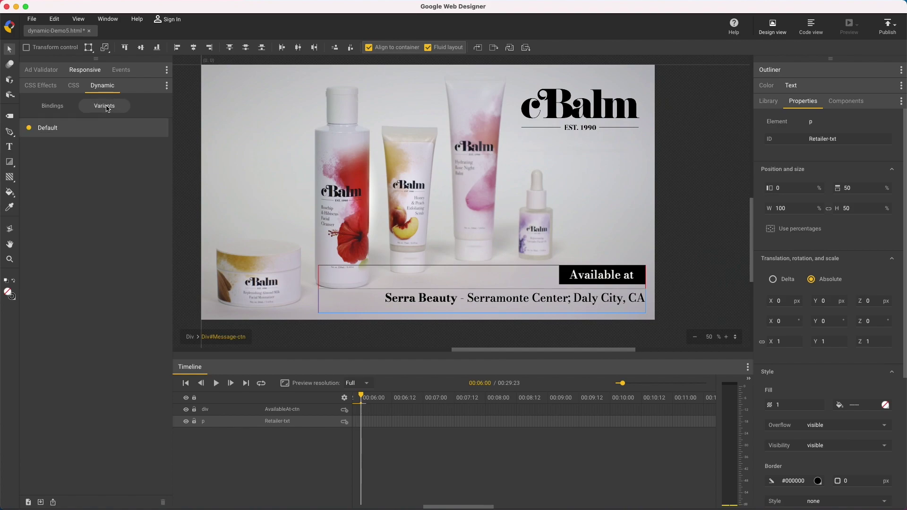
left_click(28, 502)
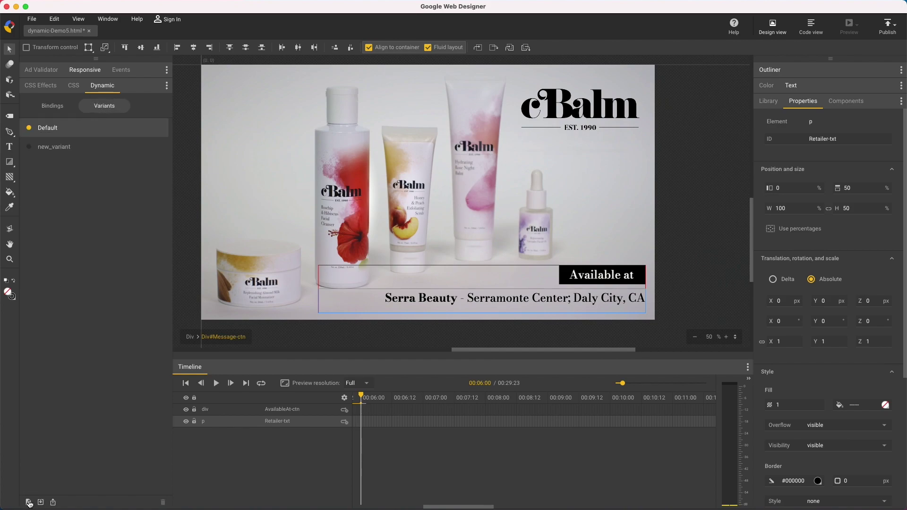
right_click(72, 150)
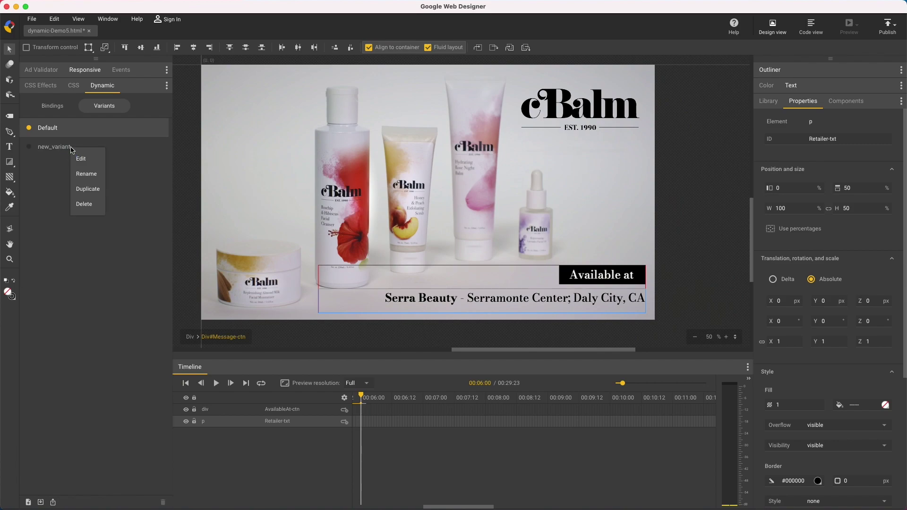
left_click(83, 173)
type("Hibiscus")
key("Return")
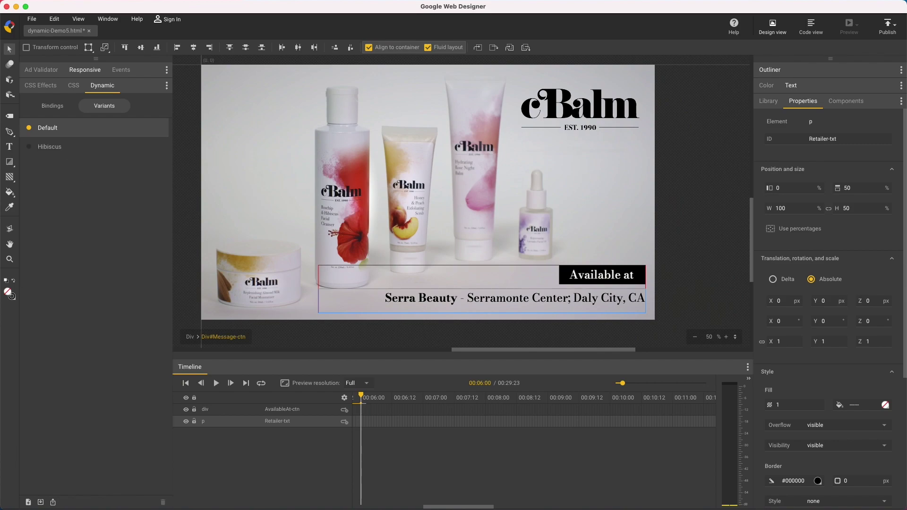
Step: Set Hibiscus's HTML content to 'Hula Hula - Ala Moana Center; Honolulu, HI' with Hula Hula bold
left_click(158, 150)
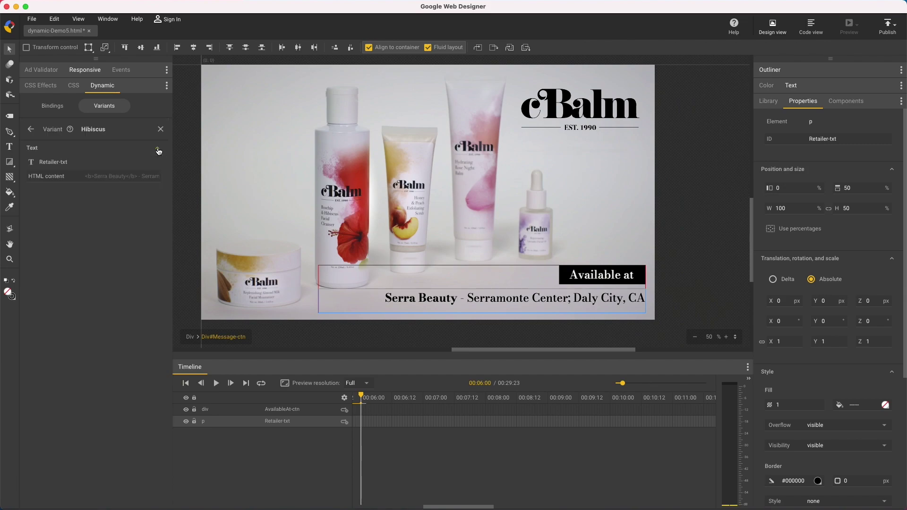
left_click(124, 180)
key("ctrl+v")
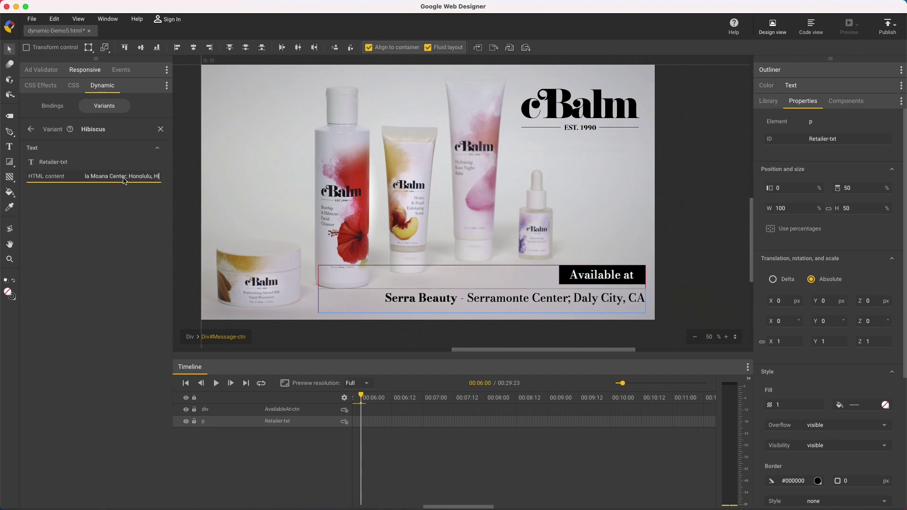
key("Home")
left_click_drag(131, 180, 65, 178)
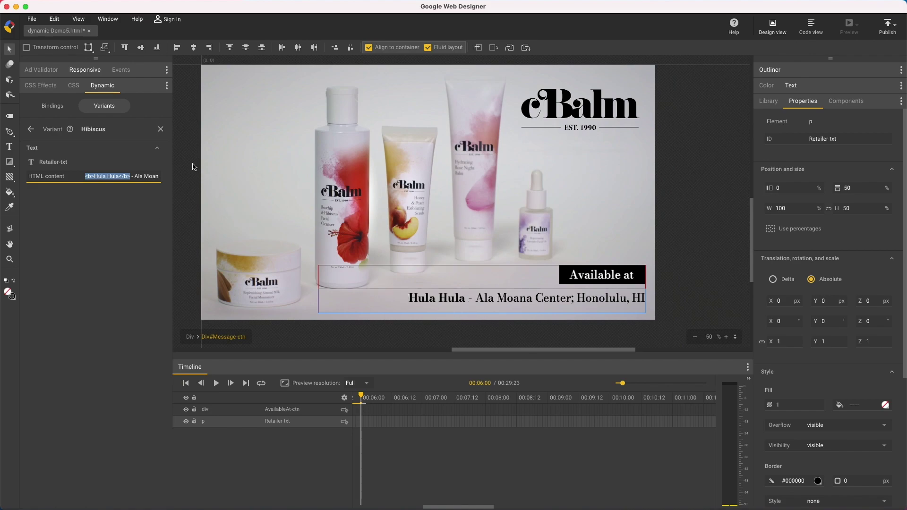
left_click(32, 130)
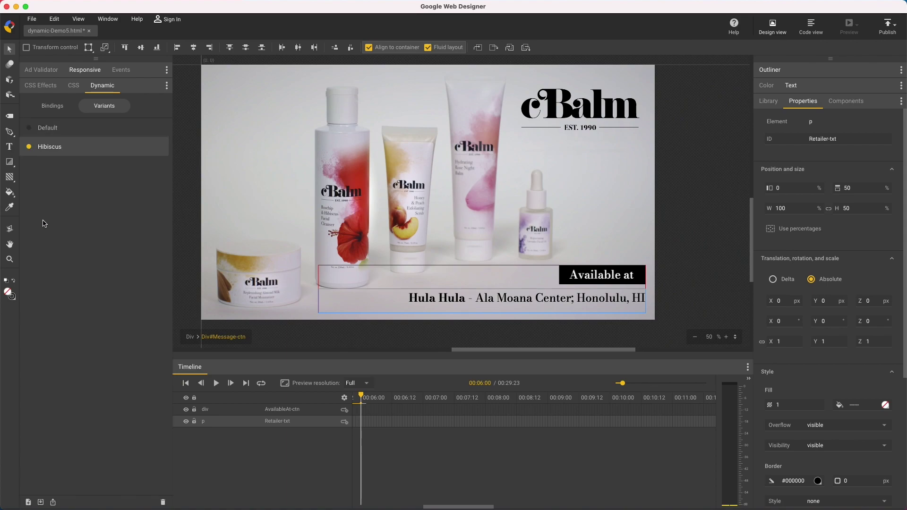
mouse_move(59, 152)
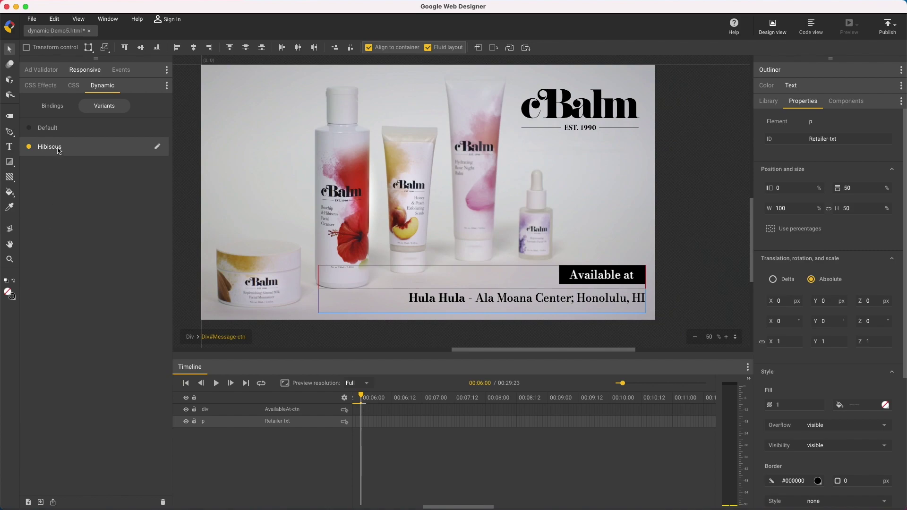
left_click(157, 149)
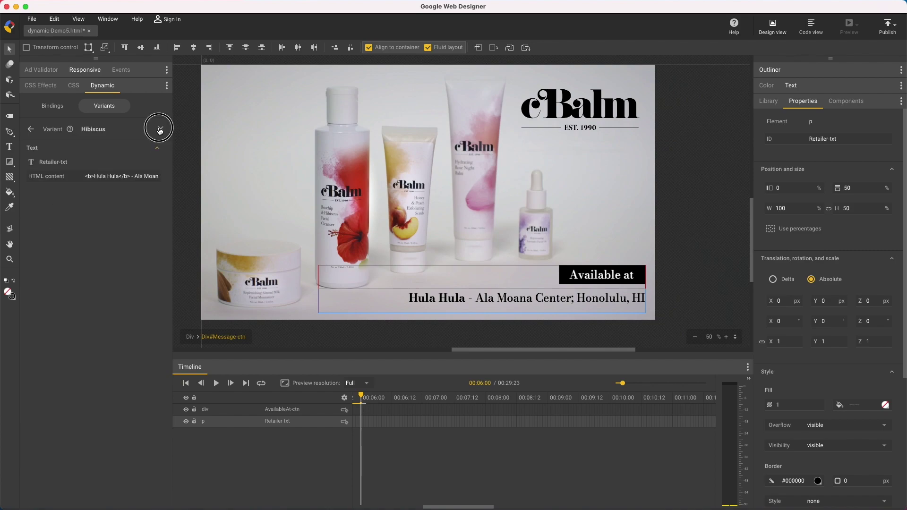
left_click(160, 129)
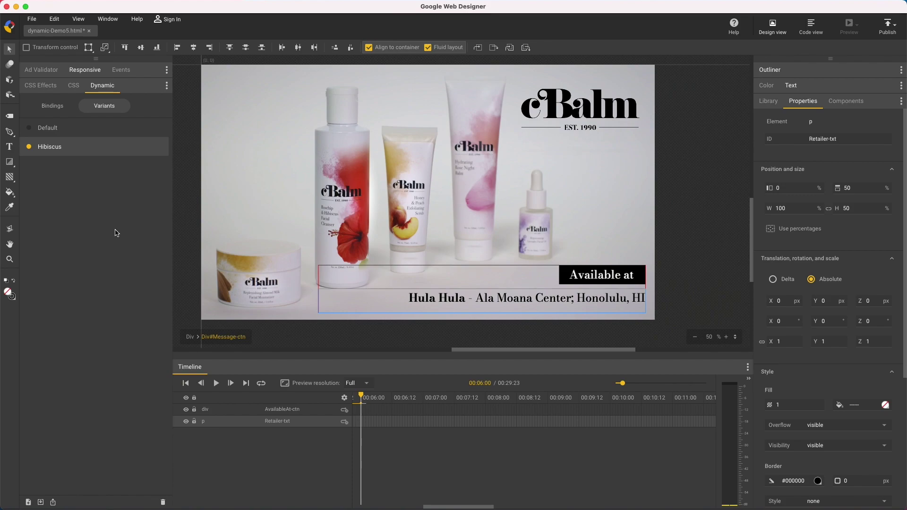
left_click(189, 338)
Step: Bind the clip_closing video's Source to variants
left_click(363, 398)
left_click_drag(362, 399, 548, 413)
right_click(543, 442)
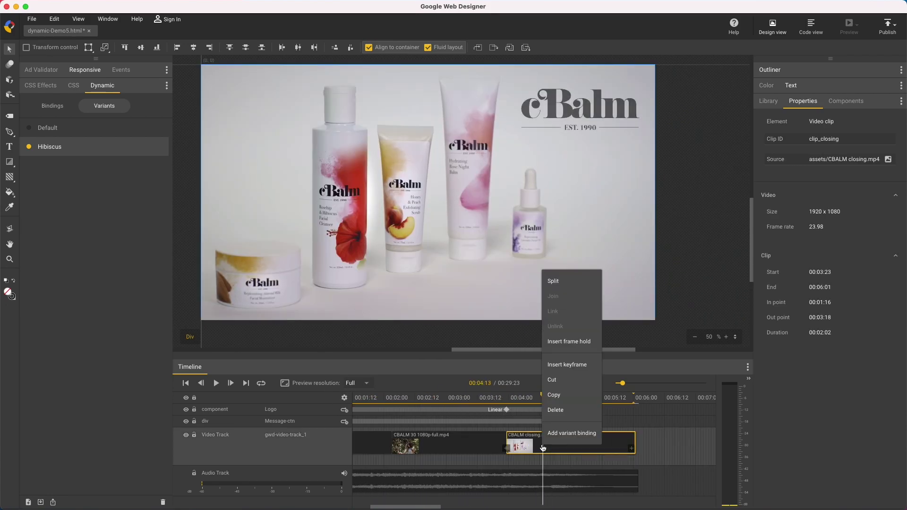
left_click(561, 431)
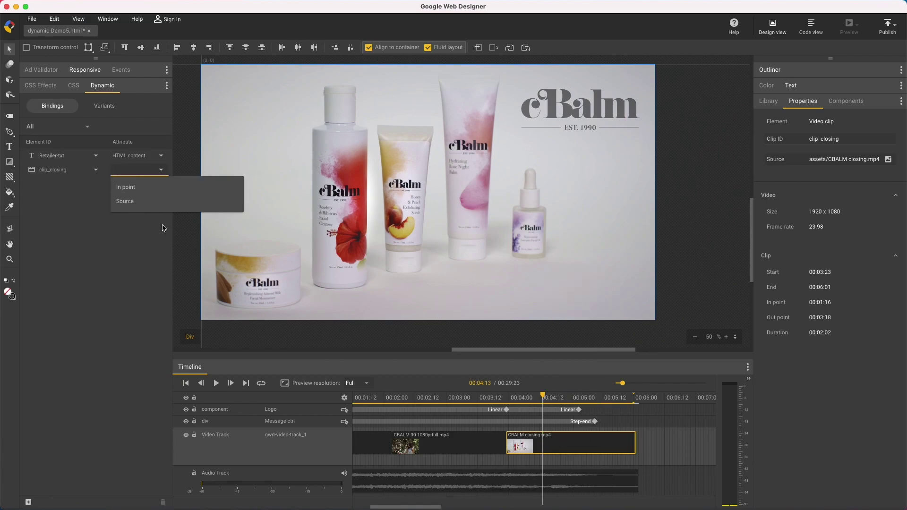
left_click(131, 207)
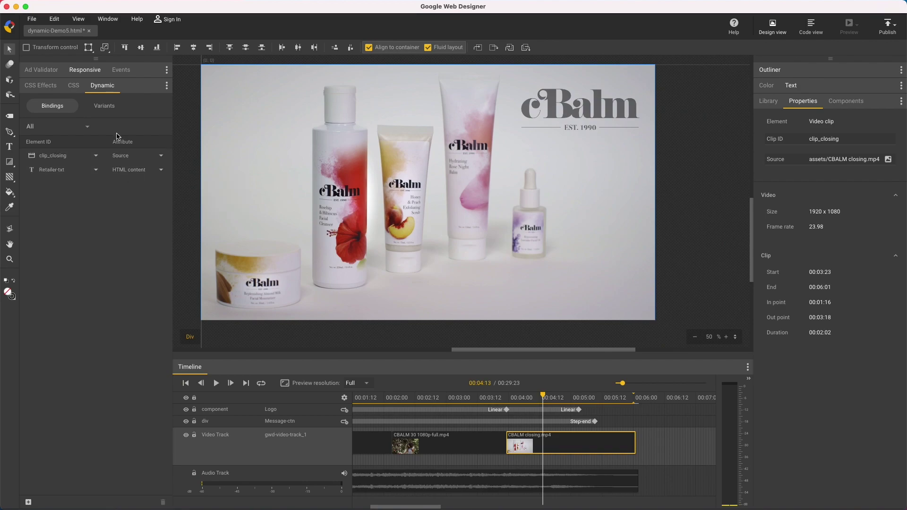
Step: Set the Hibiscus variant's closing clip to CBALM closing Hibiscus.mp4
left_click(104, 109)
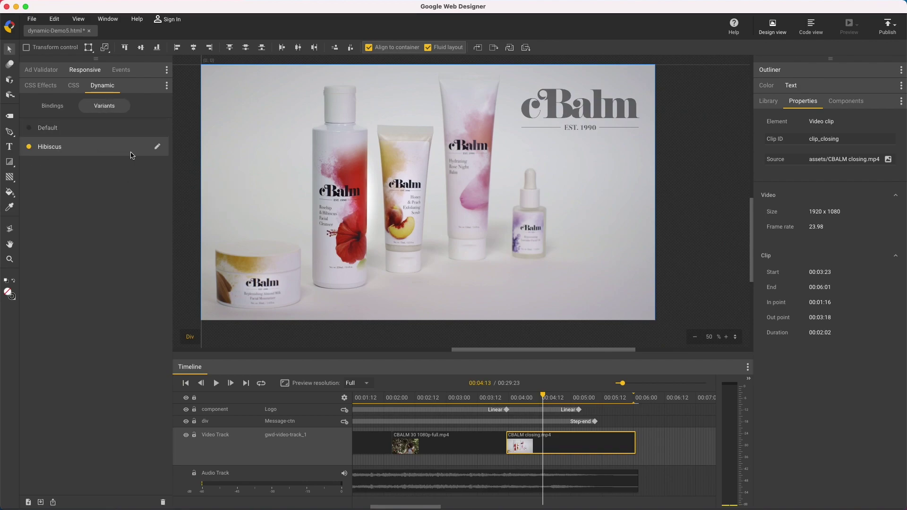
left_click(156, 148)
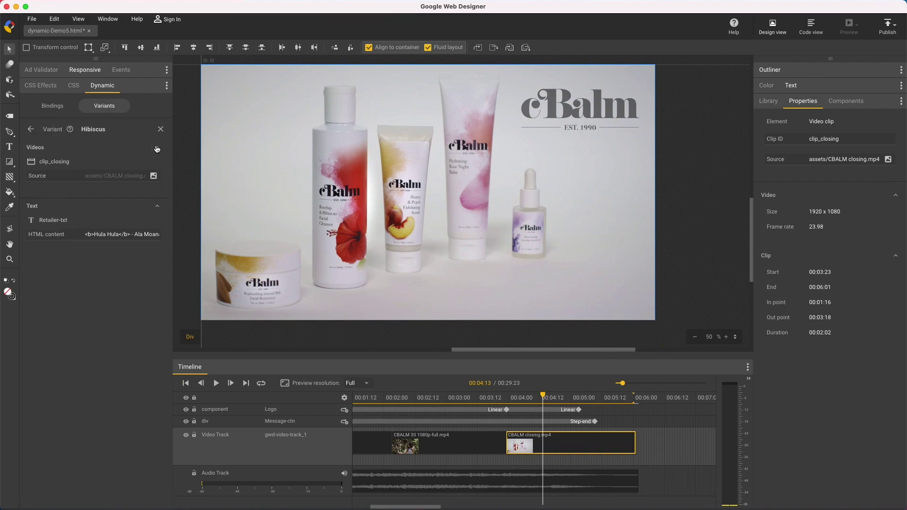
left_click(154, 176)
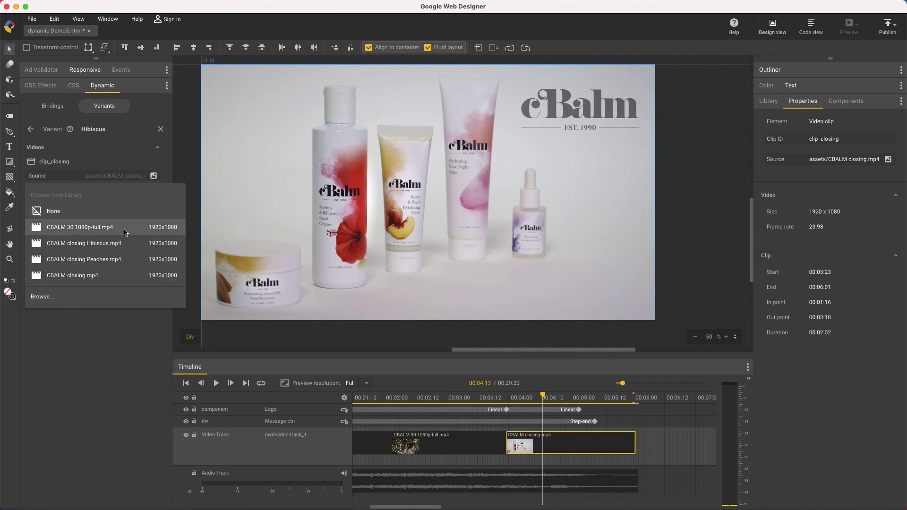
left_click(120, 243)
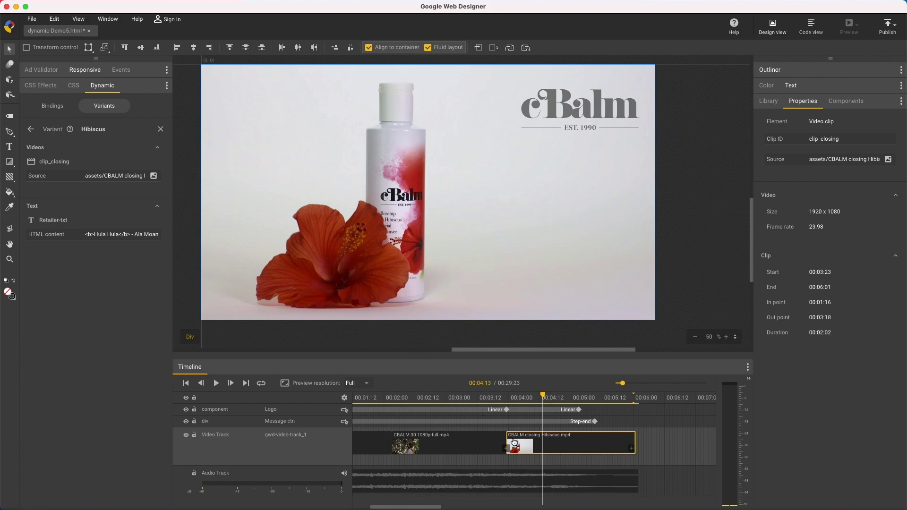
left_click(337, 443)
right_click(337, 443)
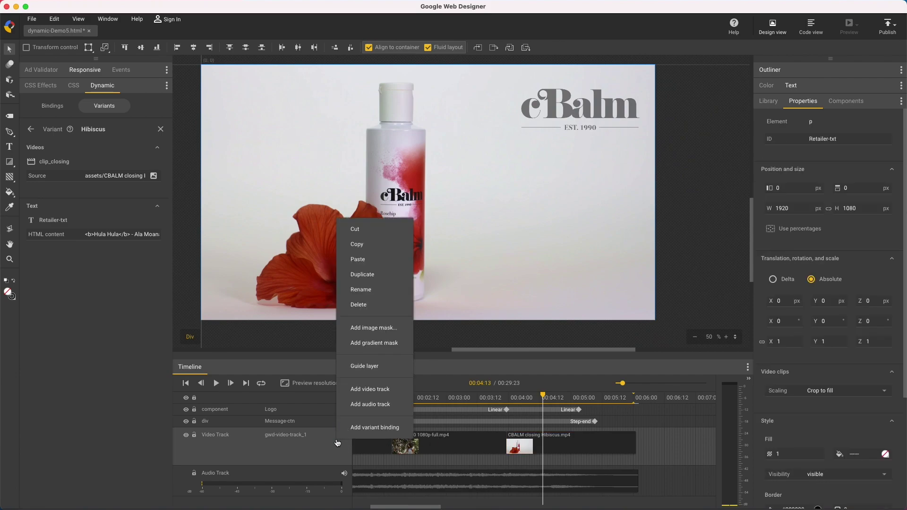
Step: Bind gwd-video-track_1's Show element to variants and switch it on for Hibiscus
left_click(358, 433)
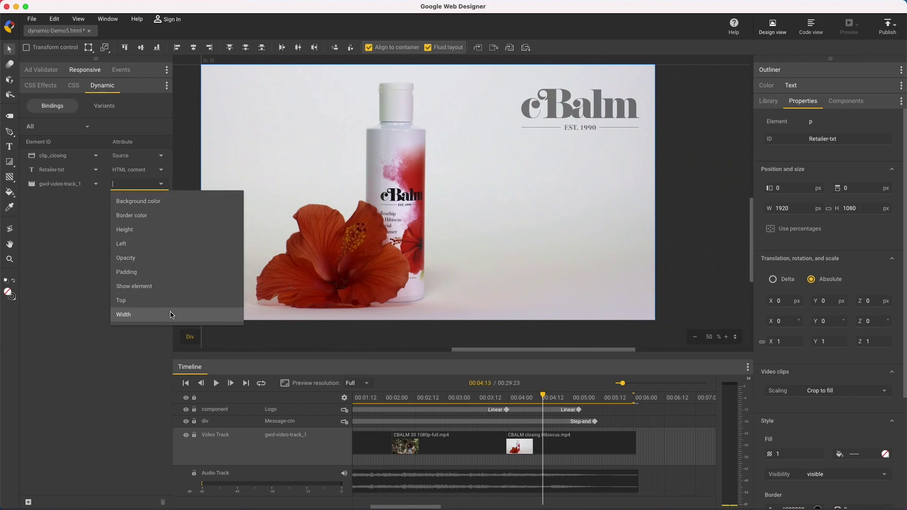
left_click(165, 287)
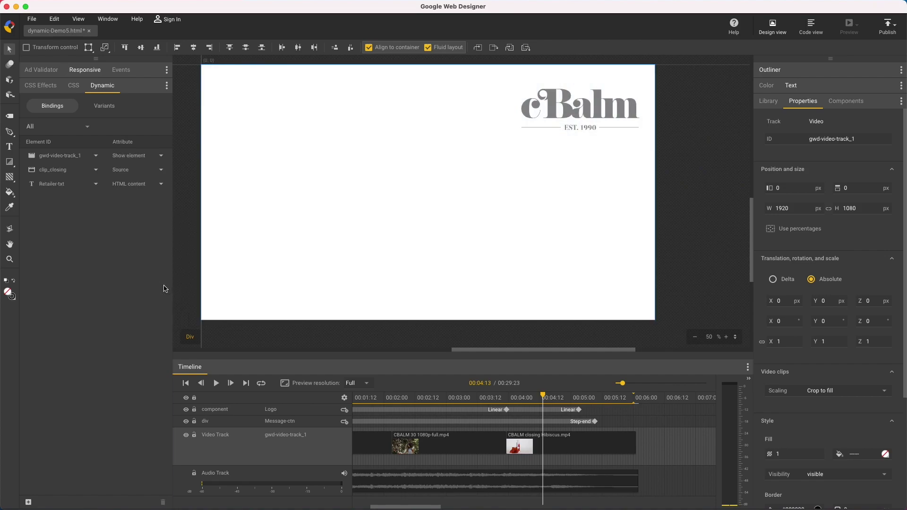
mouse_move(542, 394)
left_mouse_down()
mouse_move(374, 399)
mouse_move(547, 400)
left_mouse_up()
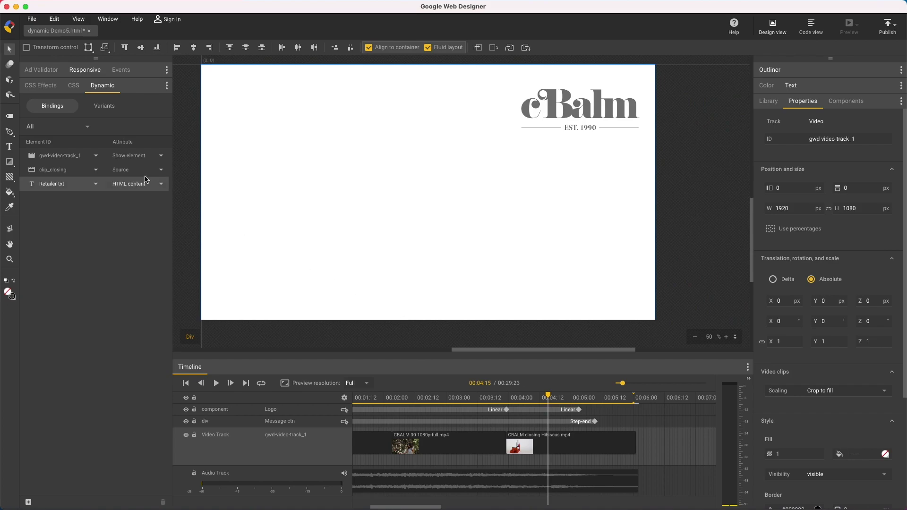
left_click(108, 108)
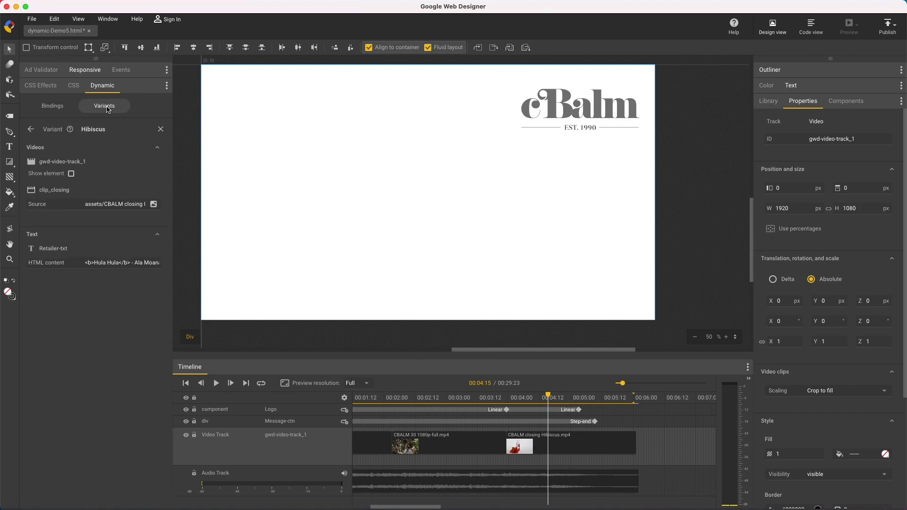
left_click(72, 174)
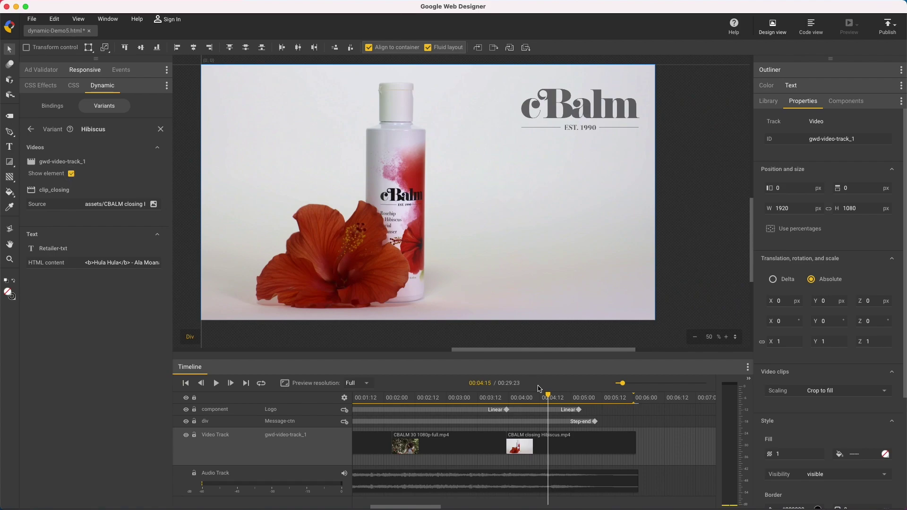
left_click_drag(550, 400, 570, 396)
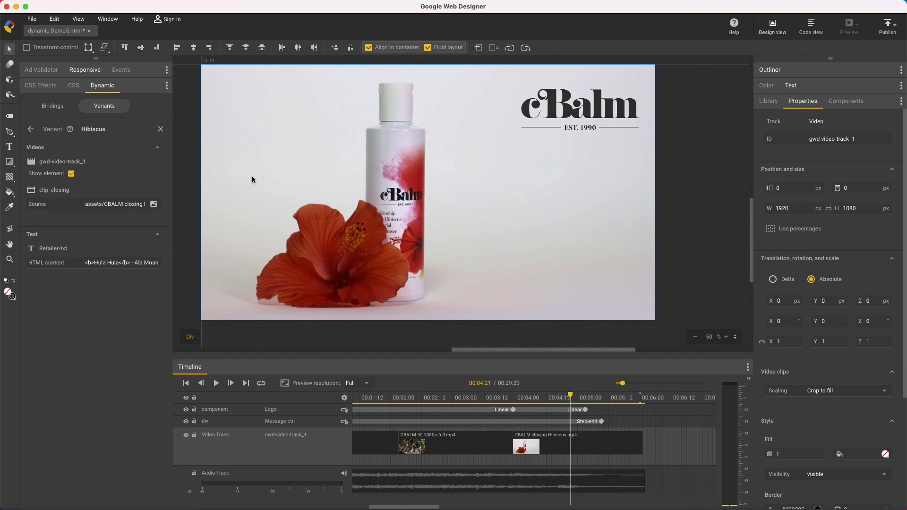
left_click(31, 129)
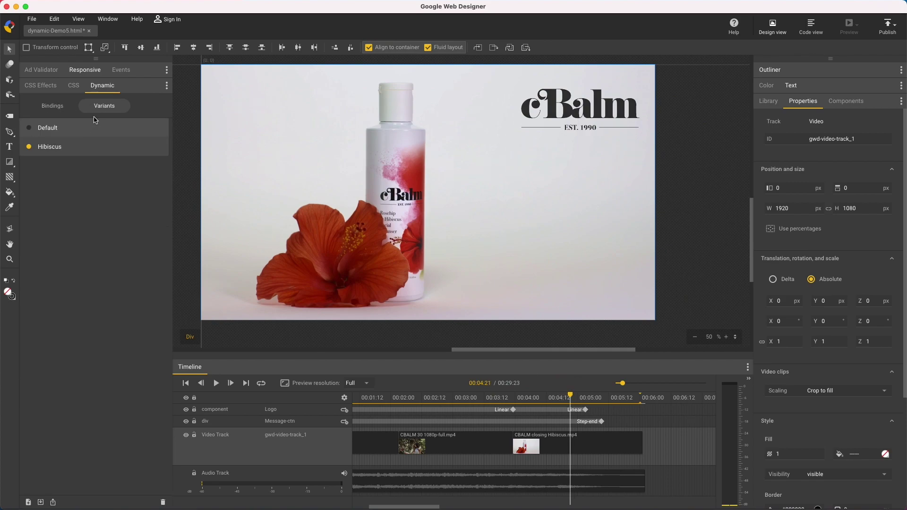
Step: Delete the gwd-video-track_1 Show element binding, keeping the clip_closing and Retailer-txt bindings
left_click(53, 106)
left_click(69, 155)
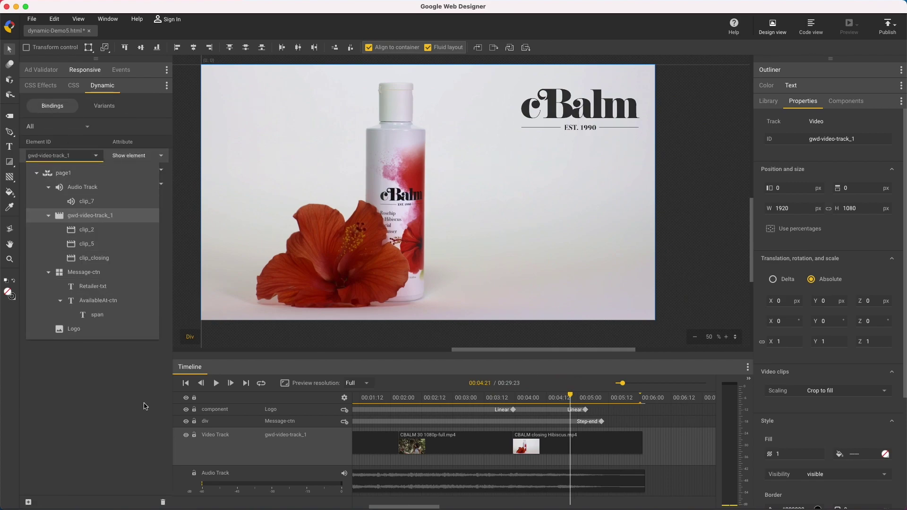
left_click(163, 502)
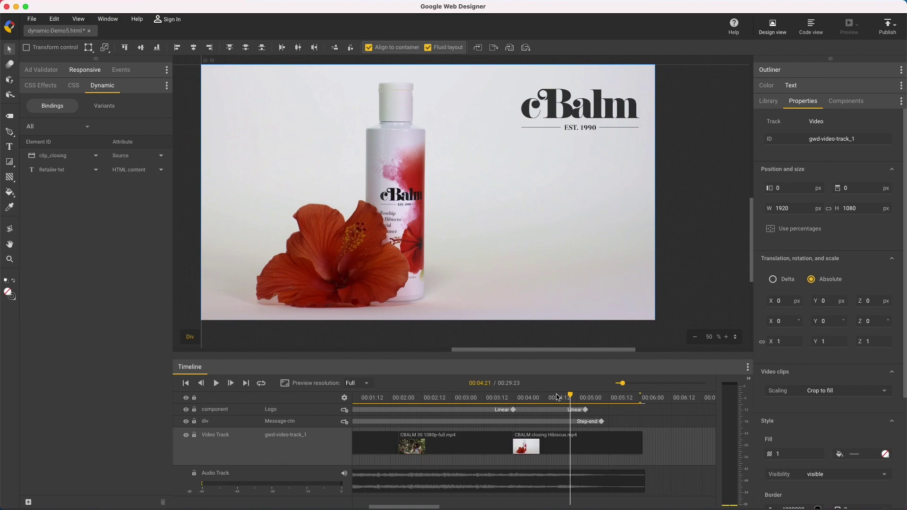
left_click_drag(570, 394, 632, 395)
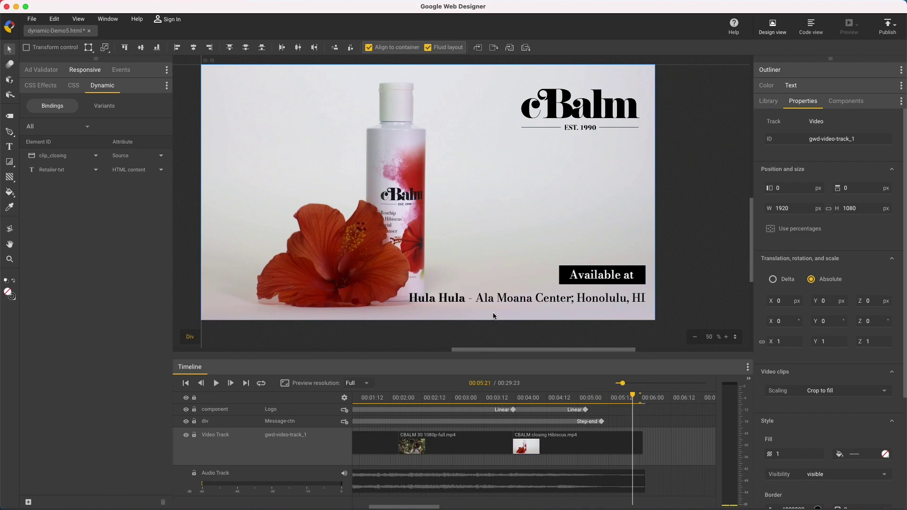
left_click(455, 302)
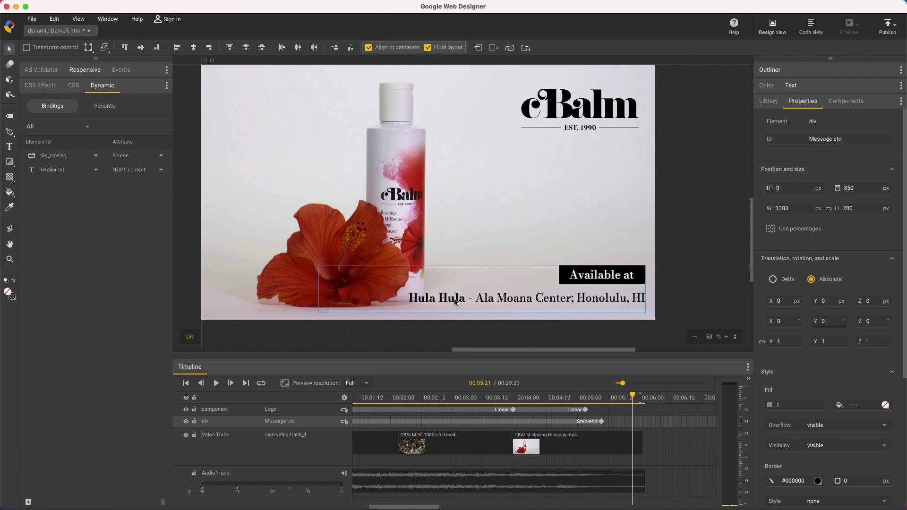
Step: Bind Message-ctn's Width to variants and set it to 900 px for Hibiscus
right_click(455, 303)
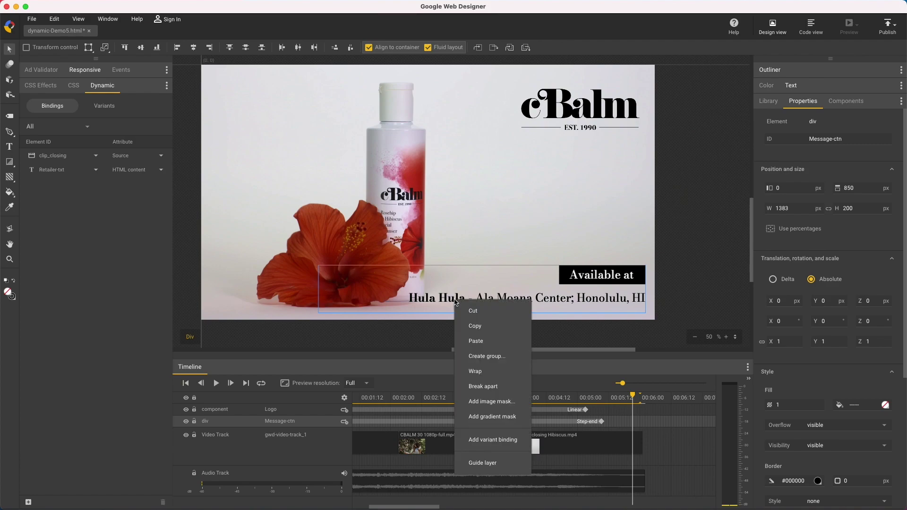
left_click(481, 443)
scroll(243, 349, "down", 3)
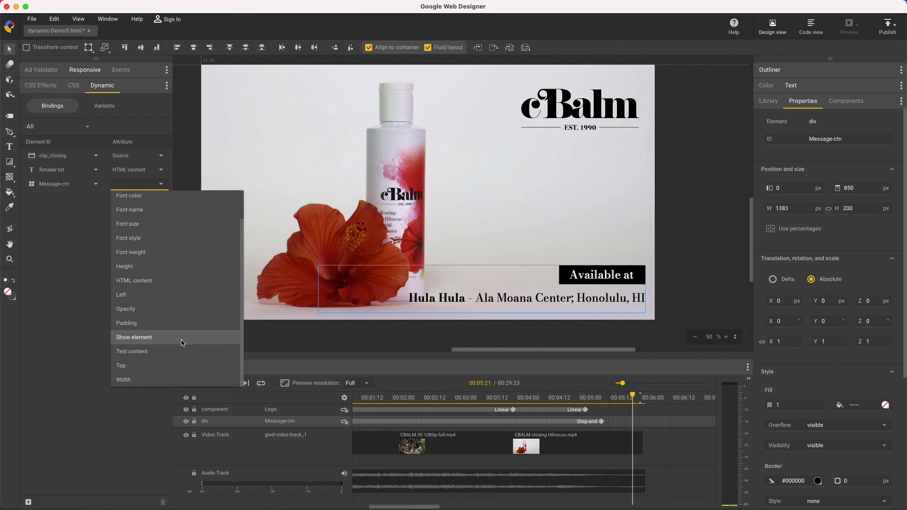
left_click(161, 381)
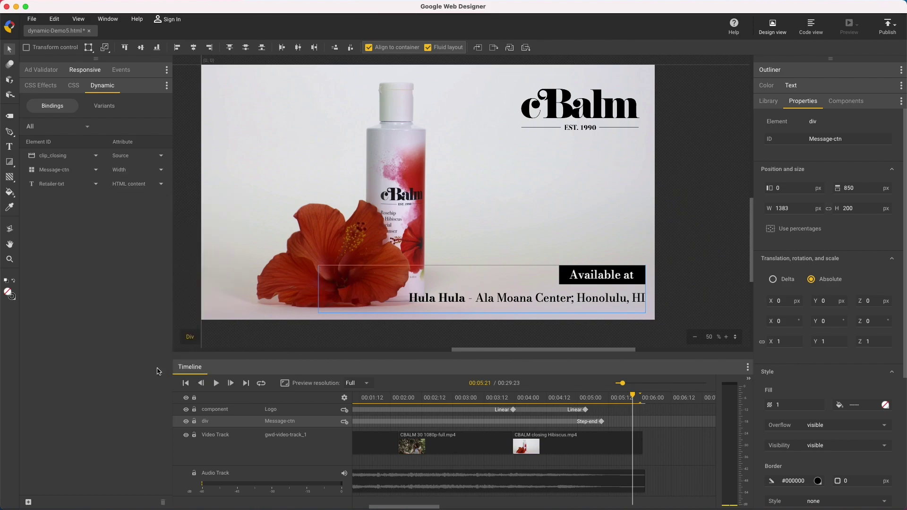
left_click(115, 112)
left_click(160, 149)
left_click(105, 293)
type("900")
key("Return")
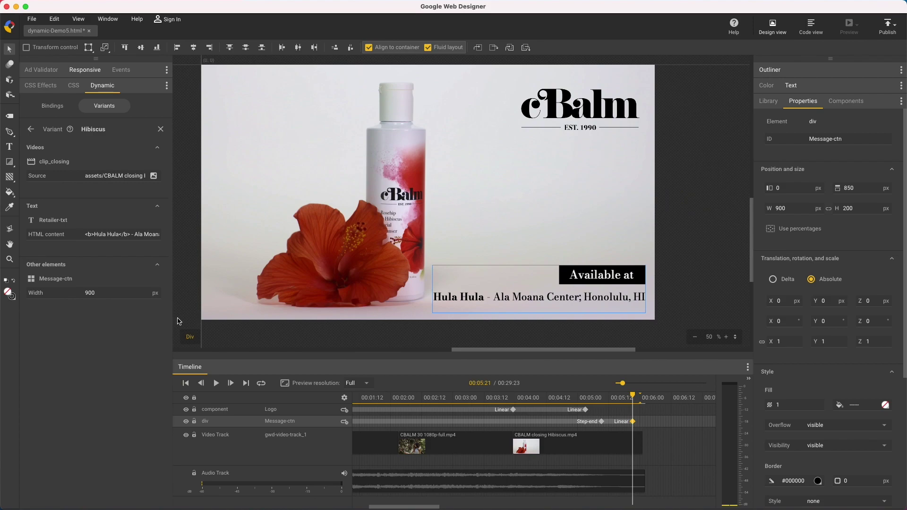
left_click(580, 114)
right_click(580, 114)
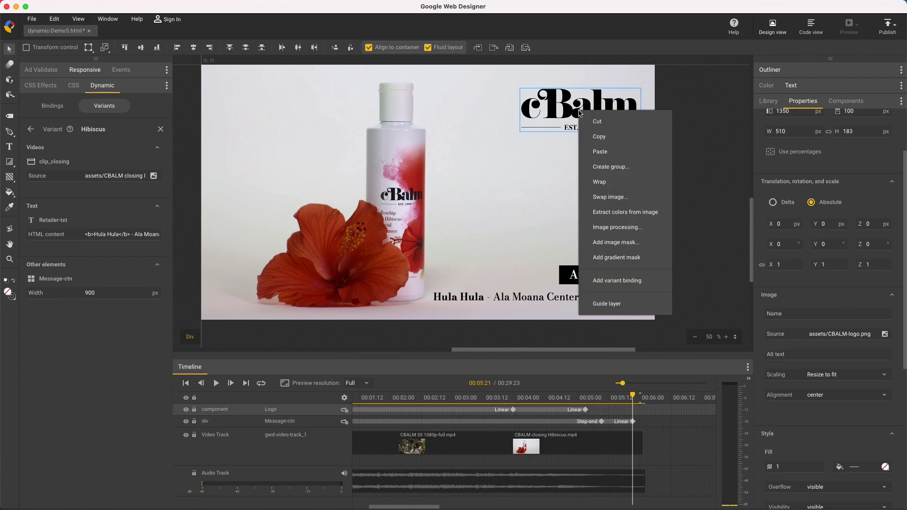
Step: Bind the logo's image source and use CBALM-logo-color.png for Hibiscus
left_click(619, 283)
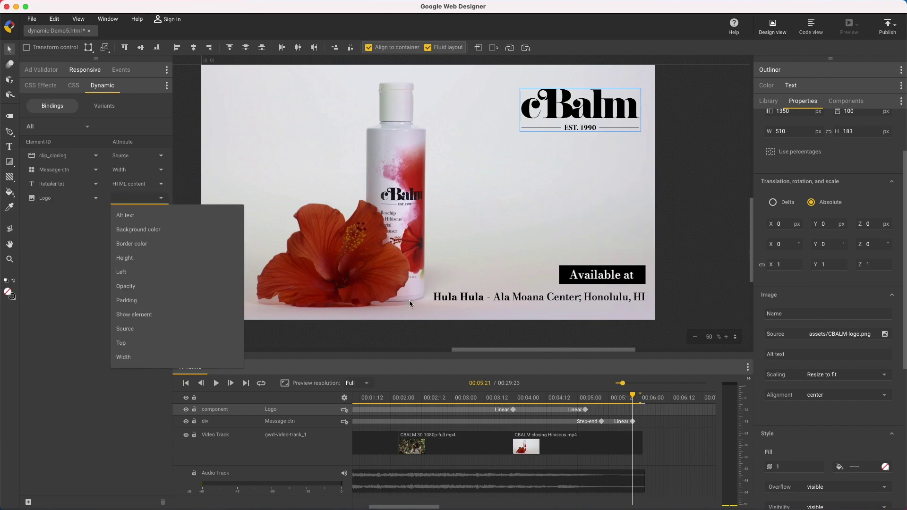
left_click(126, 329)
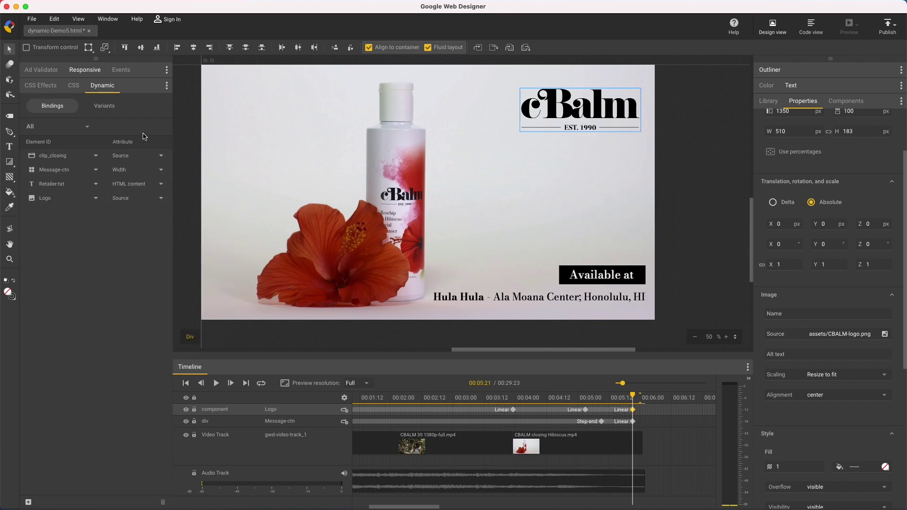
left_click(115, 109)
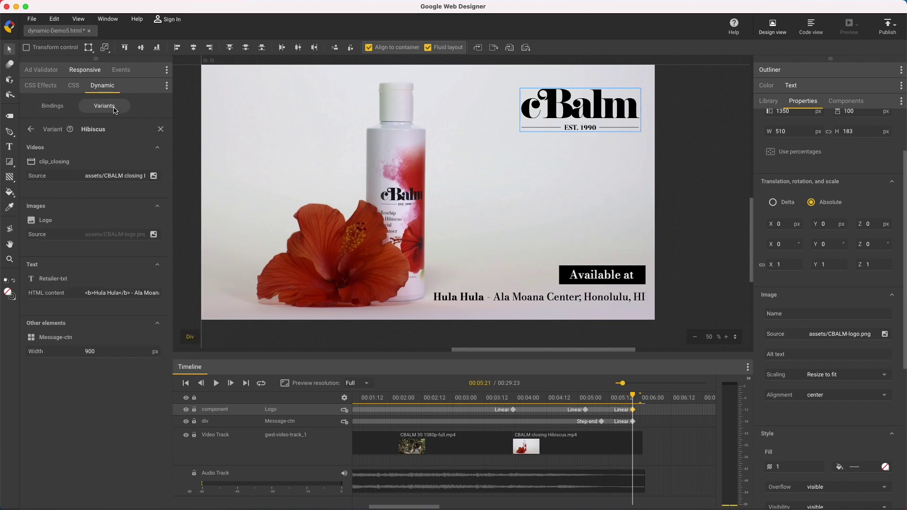
left_click(154, 234)
left_click(57, 286)
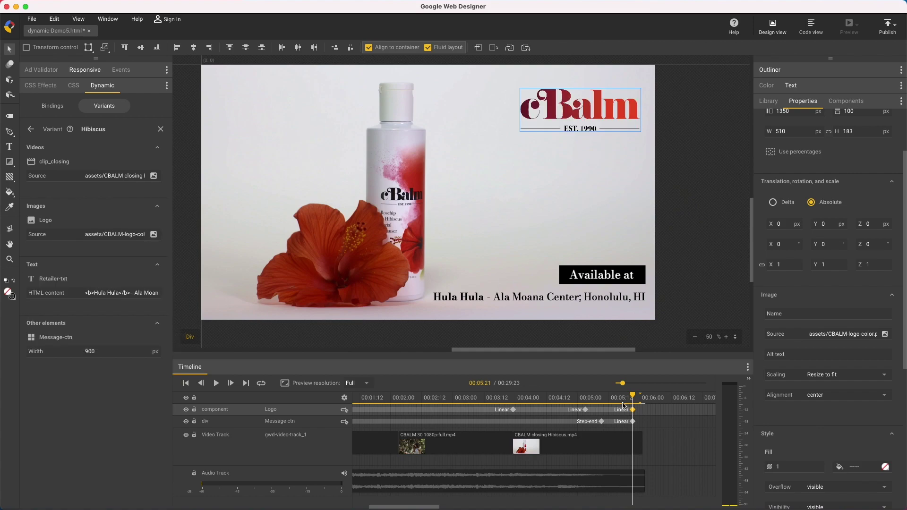
Step: Bind the logo's Left position and set it to 75 px for Hibiscus
right_click(594, 118)
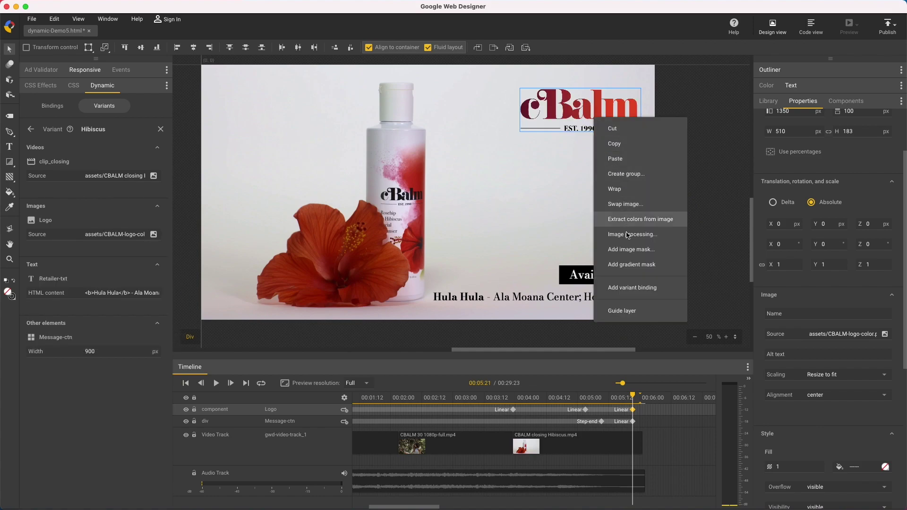
left_click(630, 287)
left_click(136, 286)
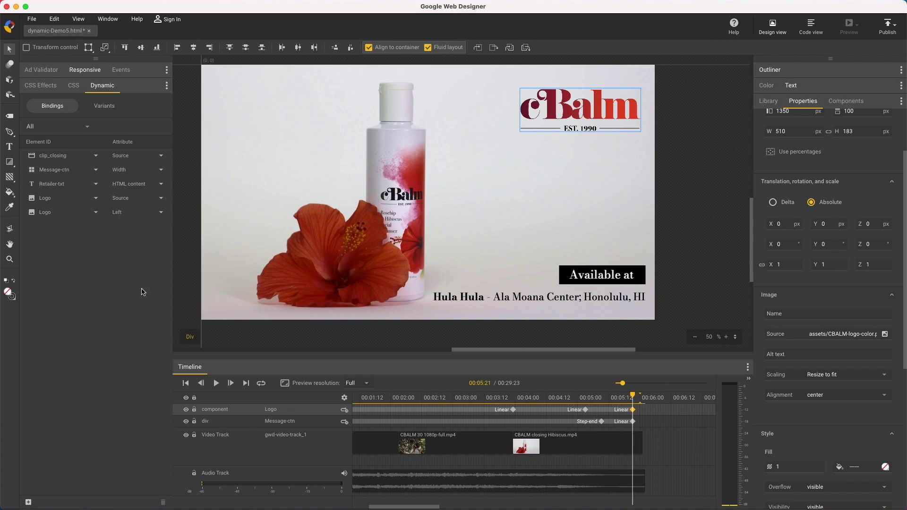
left_click(111, 108)
left_click(111, 254)
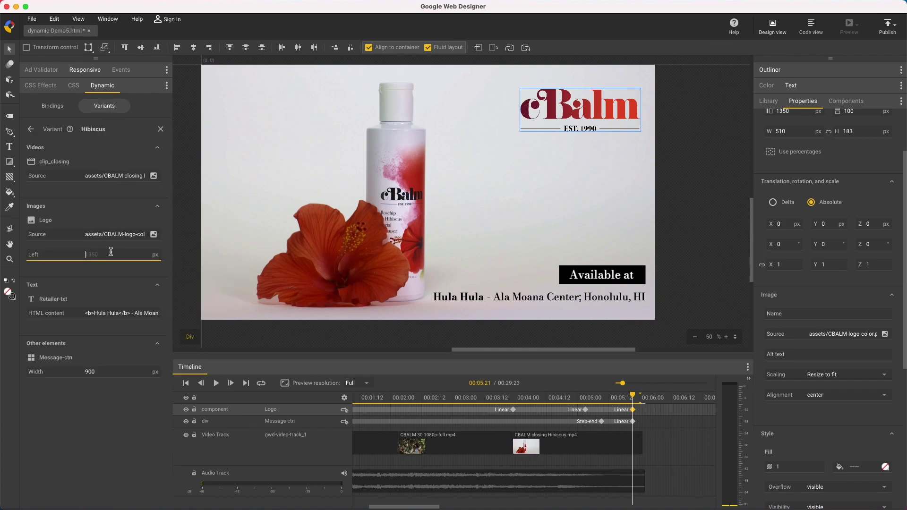
type("75")
key("Return")
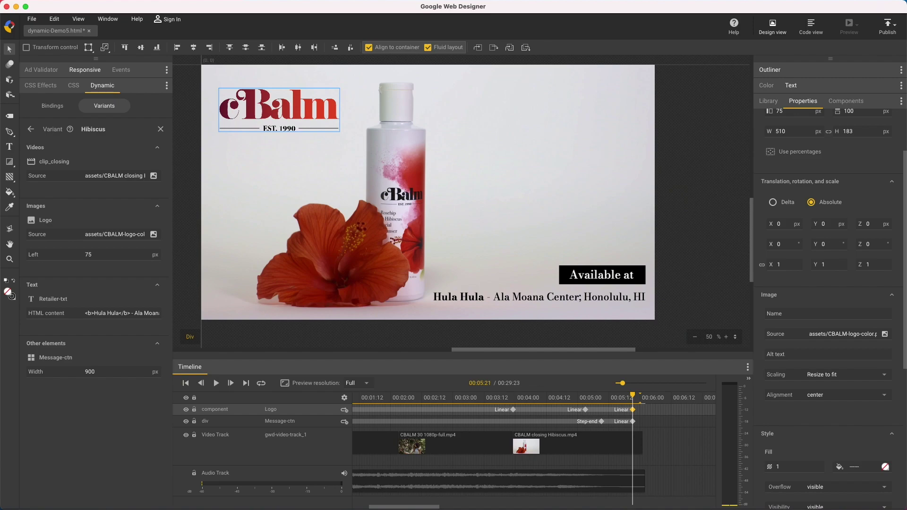
left_click(614, 417)
left_click(509, 481)
right_click(509, 481)
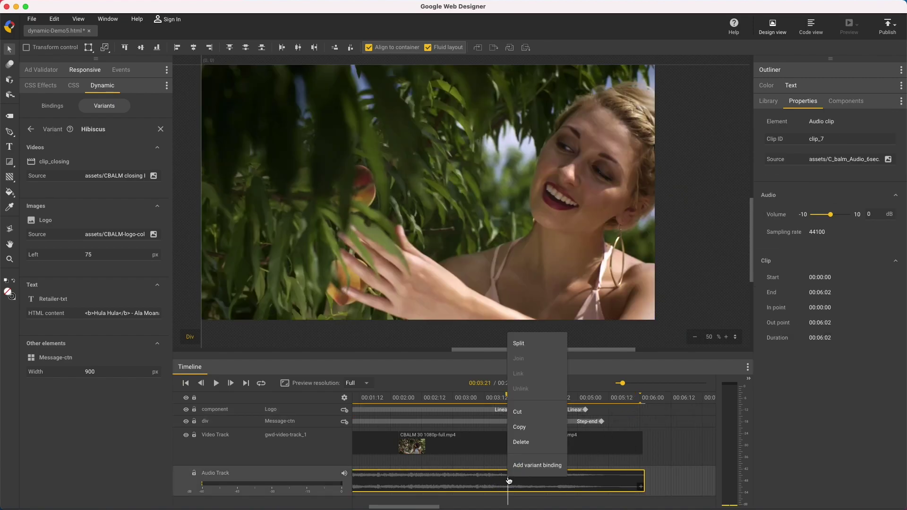
left_click(527, 467)
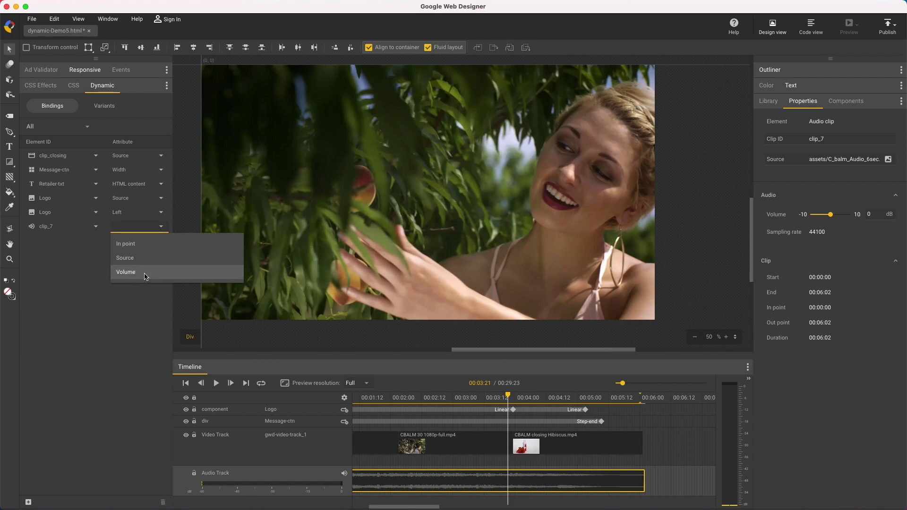
left_click(137, 313)
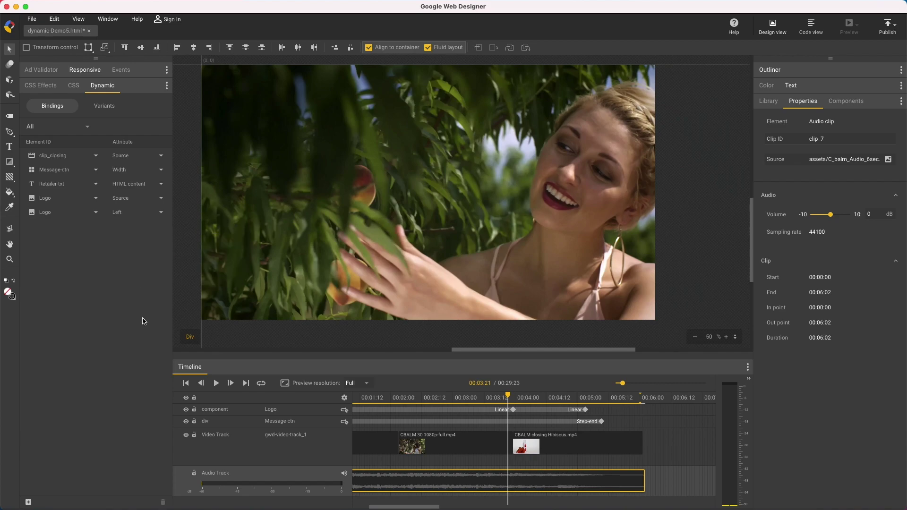
left_click(312, 476)
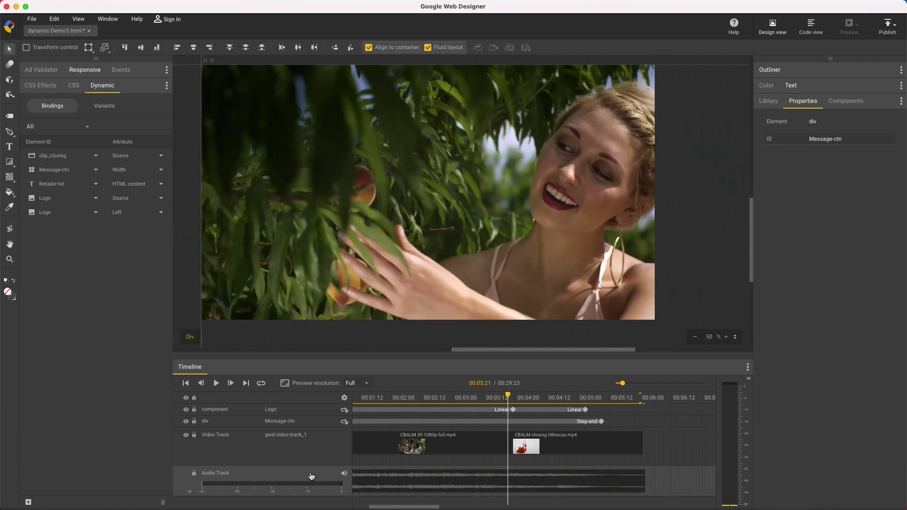
right_click(312, 476)
left_click(324, 460)
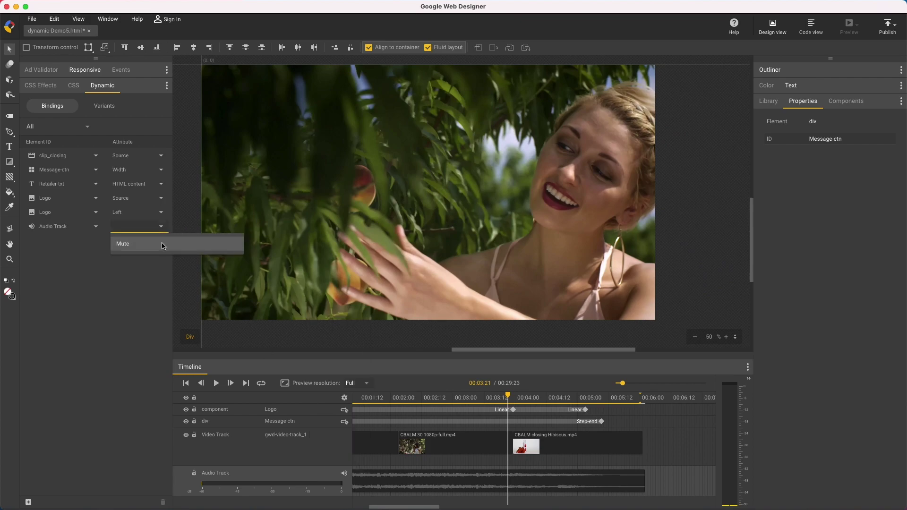
left_click(131, 294)
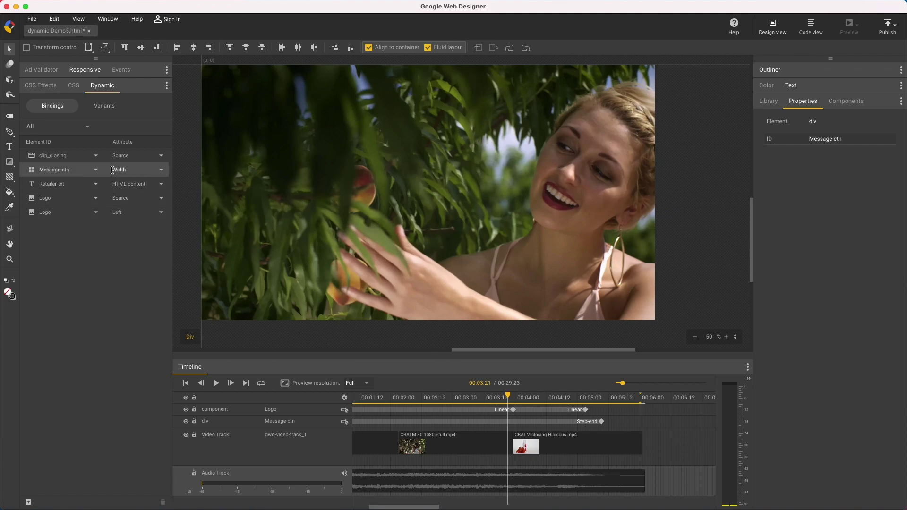
left_click(103, 107)
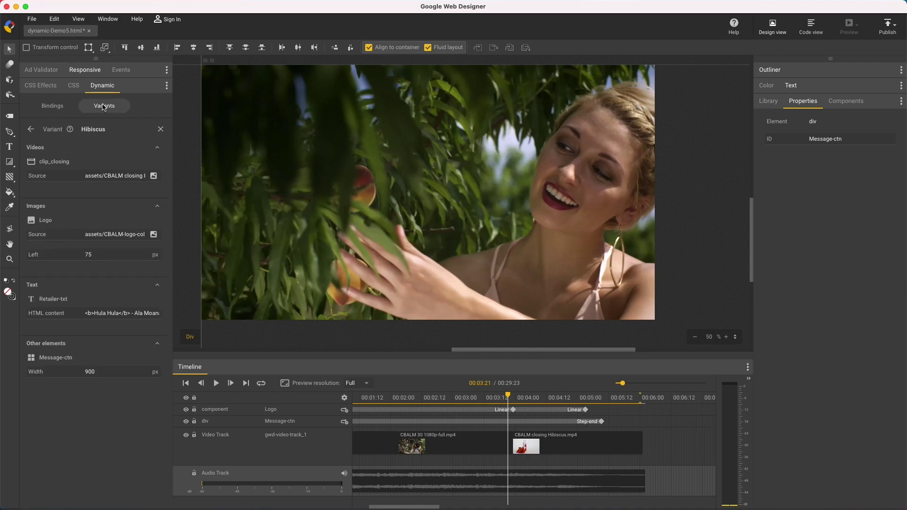
Step: Export the variants as dynamic-Demo5_variants.csv into the dynamic-Demo5 folder
left_click(31, 129)
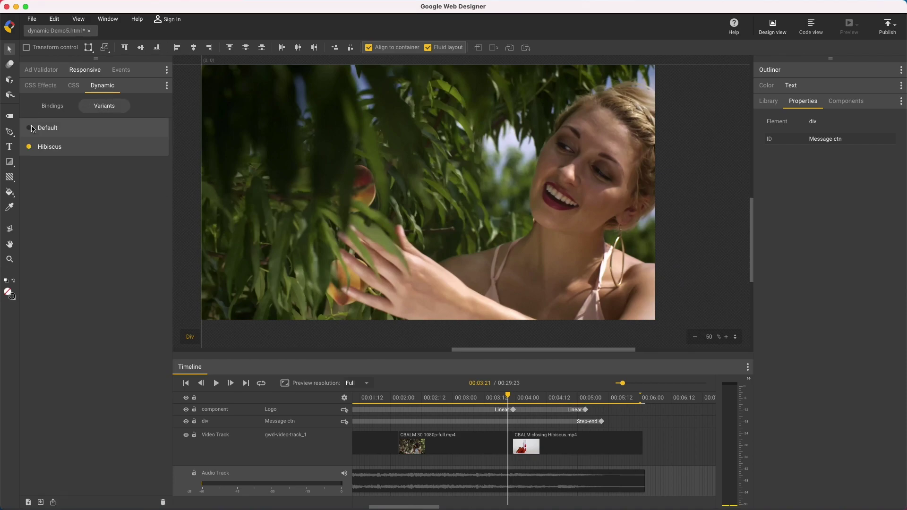
left_click(40, 502)
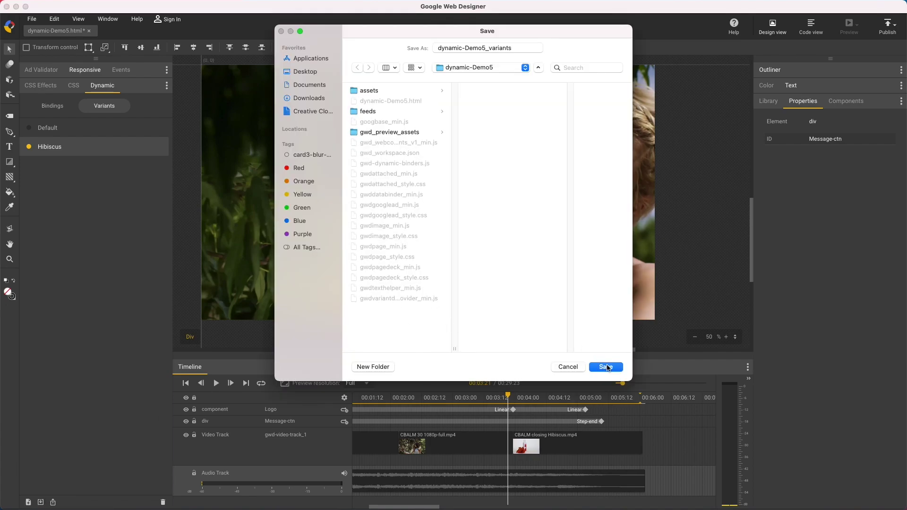
left_click(606, 368)
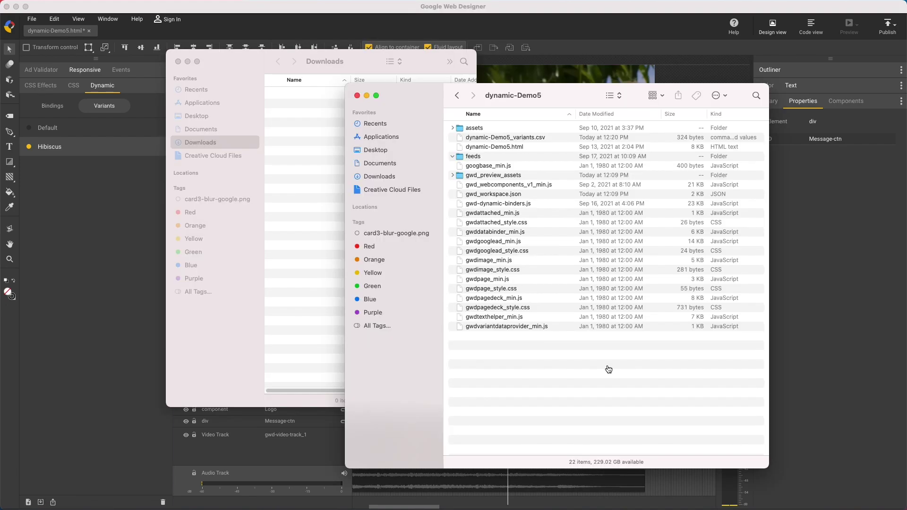
Step: Open dynamic-Demo5_variants.csv from the project folder to inspect the Default and Hibiscus rows
left_click(554, 269)
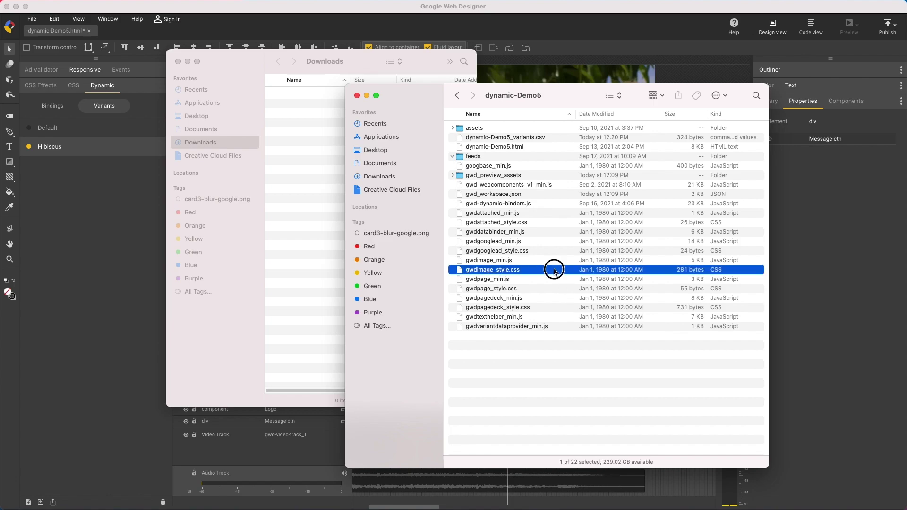
left_click(531, 138)
double_click(531, 138)
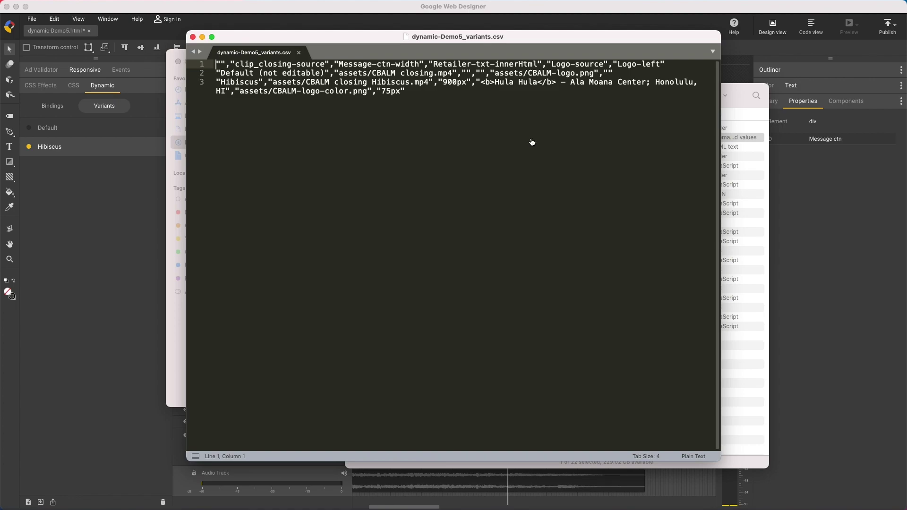
Step: Leave the CSV in the text editor and create a blank Google Sheets spreadsheet
key("super+Tab")
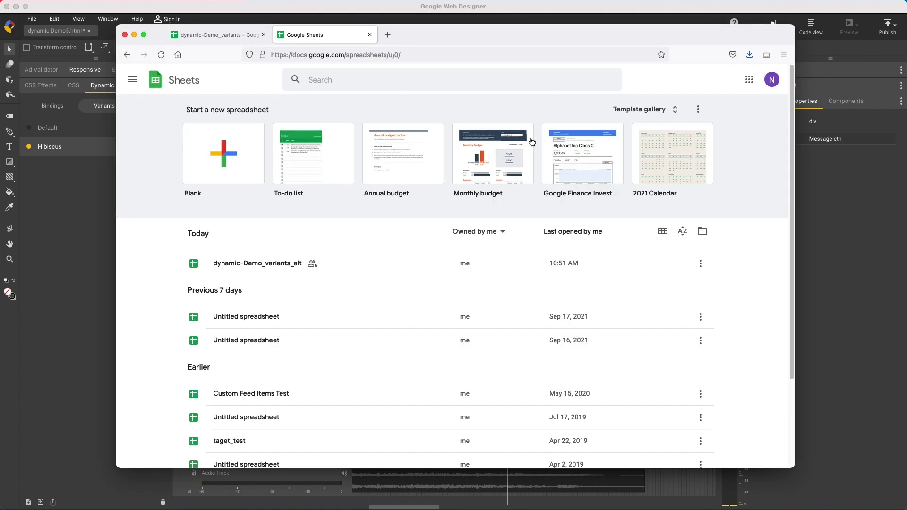
left_click(229, 153)
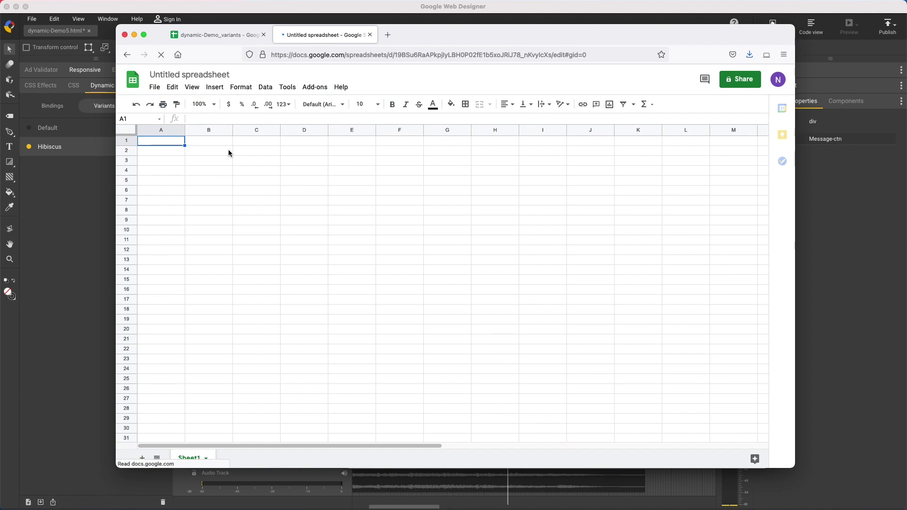
Step: Upload dynamic-Demo5_variants.csv from Finder via File > Import with Replace spreadsheet
left_click(156, 87)
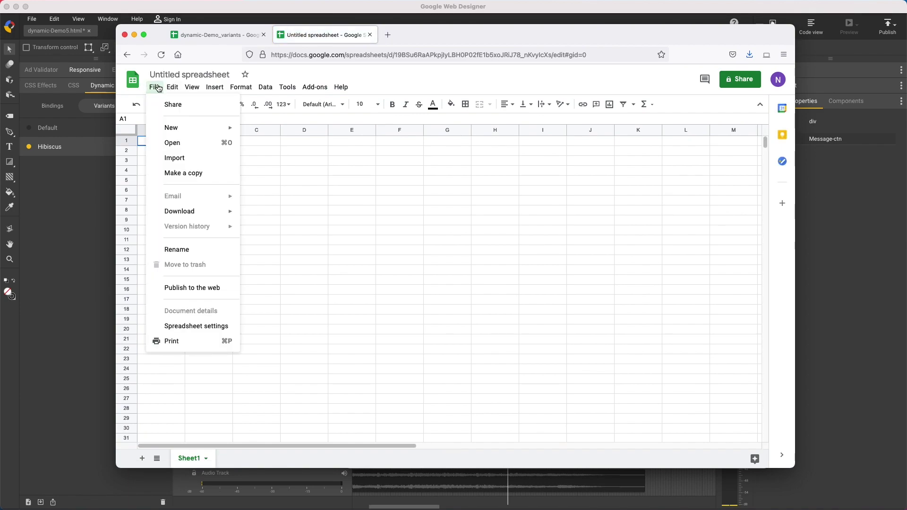
left_click(182, 156)
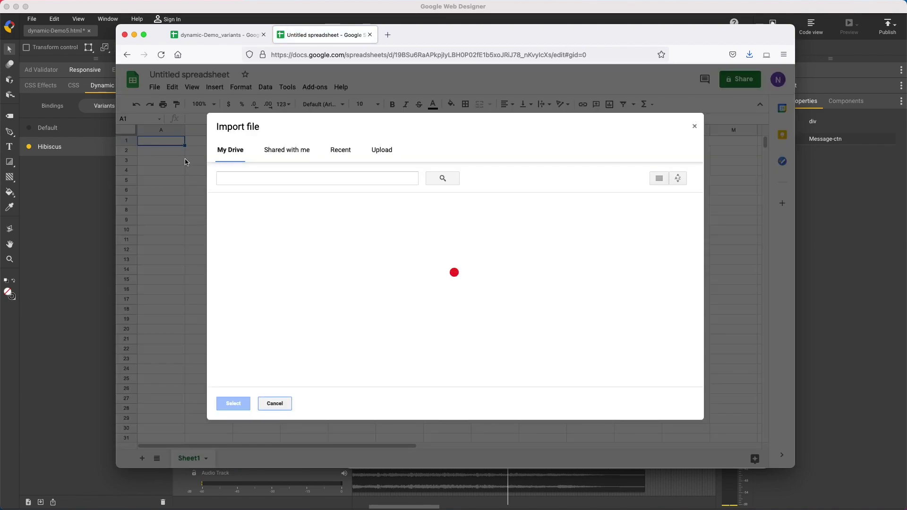
left_click(381, 151)
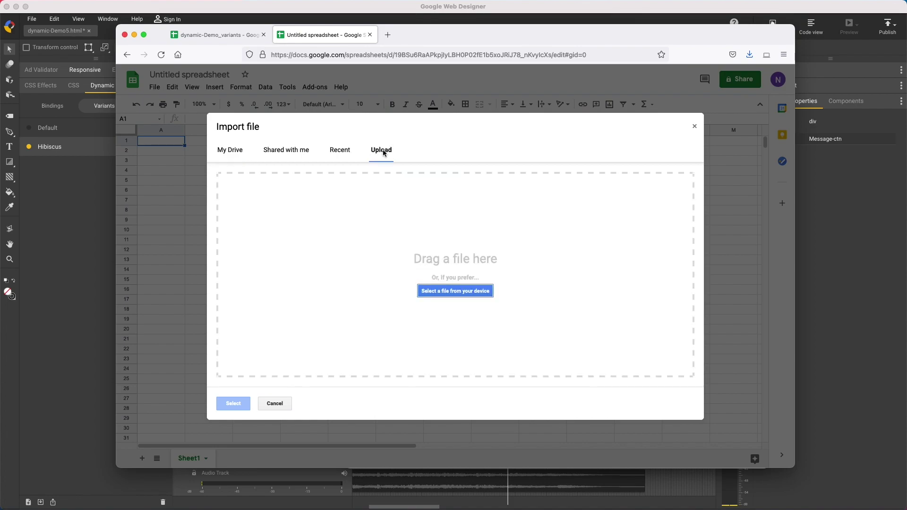
key("super+Tab")
left_click_drag(398, 101, 709, 236)
left_click_drag(770, 276, 575, 272)
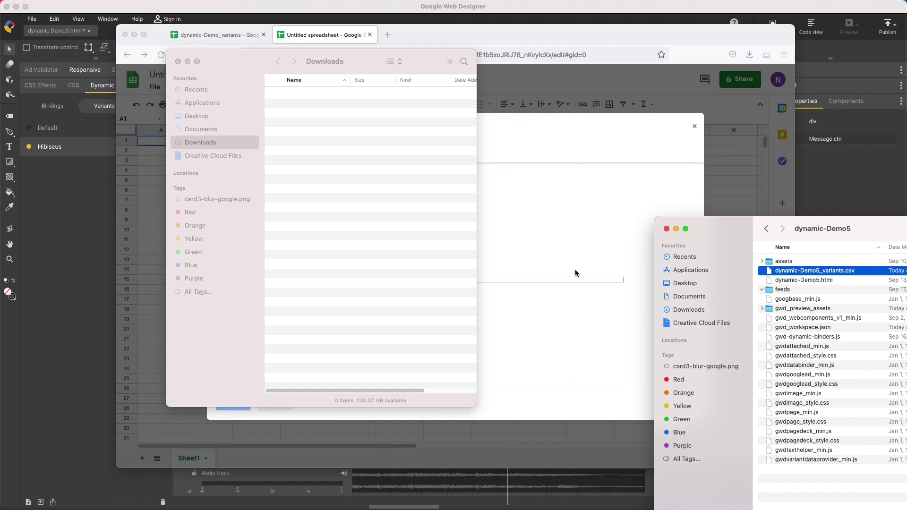
left_click(554, 156)
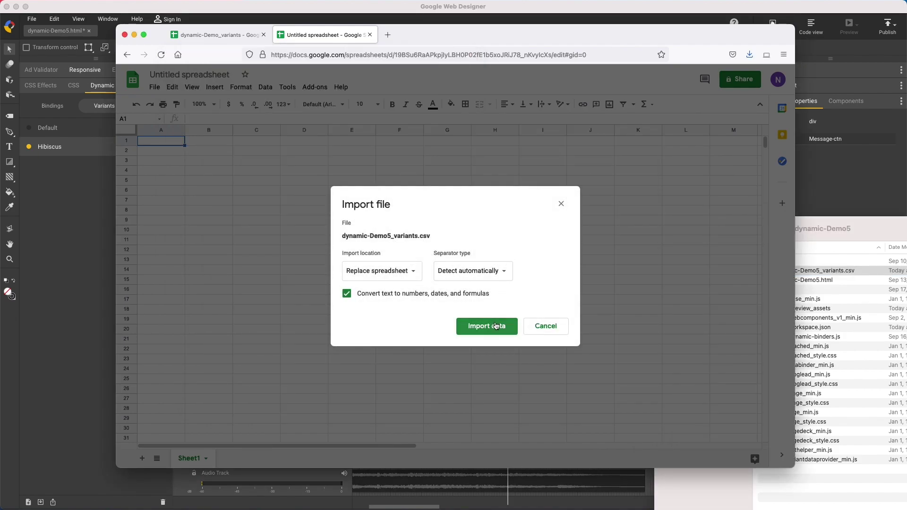
left_click(496, 326)
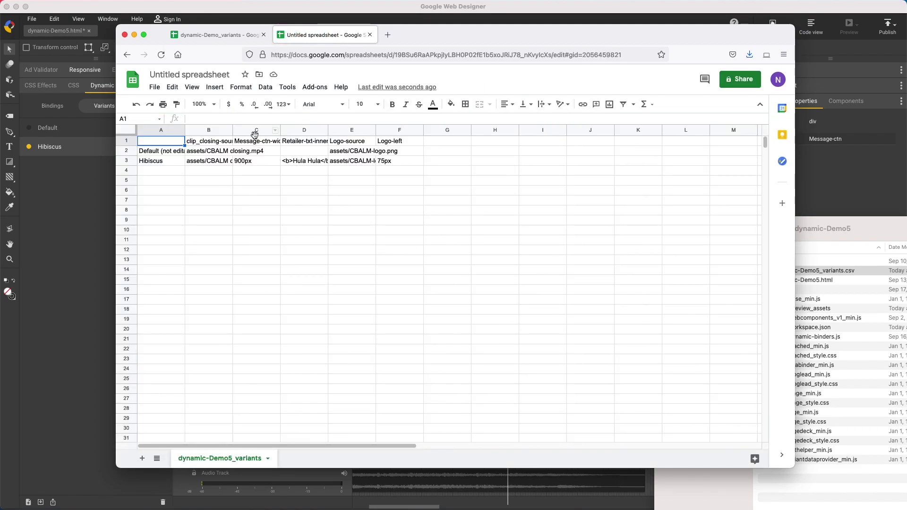
Step: Widen column D, bold the header row, and enter Variant1 in cell A4
left_click_drag(328, 131, 429, 130)
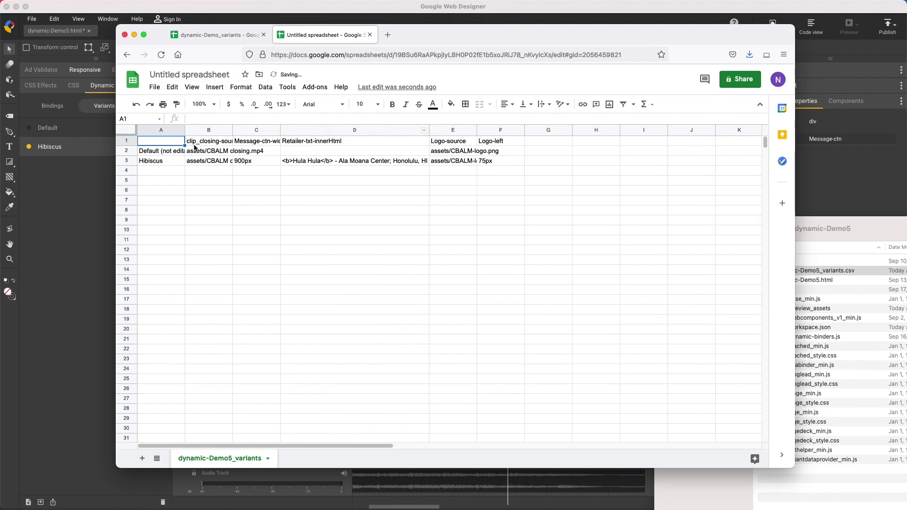
left_click(126, 141)
left_click(391, 104)
left_click(166, 161)
left_click(167, 171)
type("Variant1")
key("Return")
Step: Copy D3's retailer text into D4 and change it to <b>My Store</b> - City, ST
left_click(336, 162)
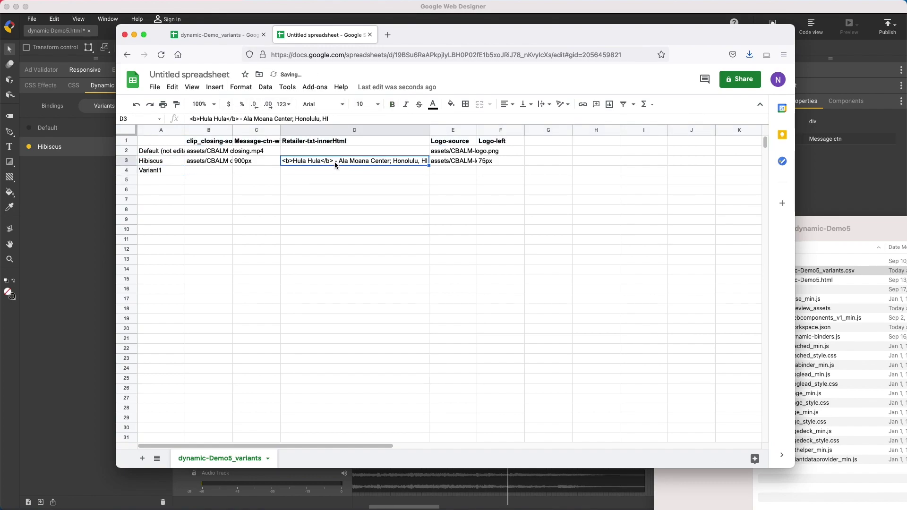
left_click_drag(429, 165, 428, 174)
left_click(309, 171)
double_click(316, 171)
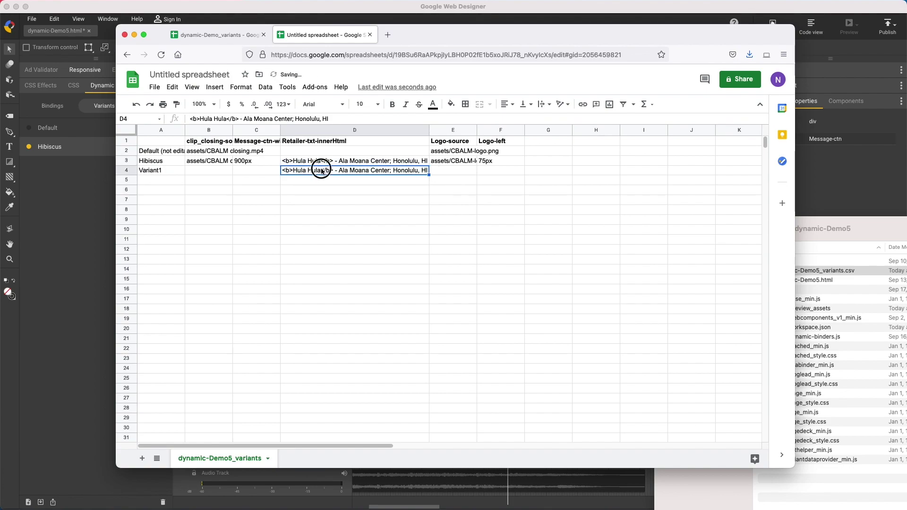
left_click(320, 170)
left_click_drag(320, 170, 293, 170)
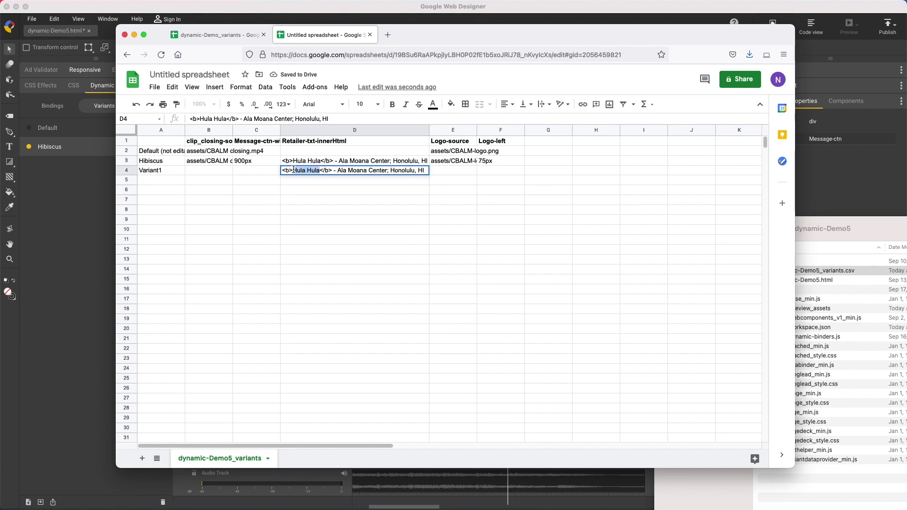
type("My Store")
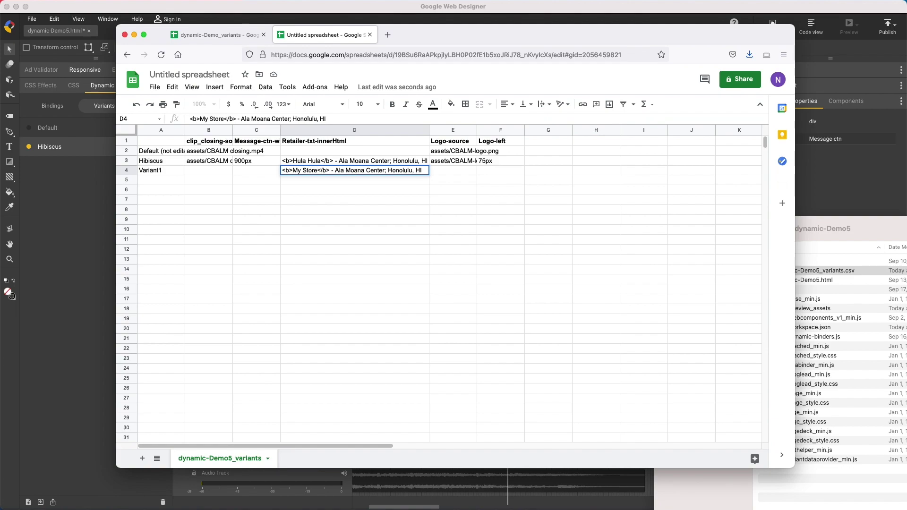
left_click_drag(335, 170, 430, 172)
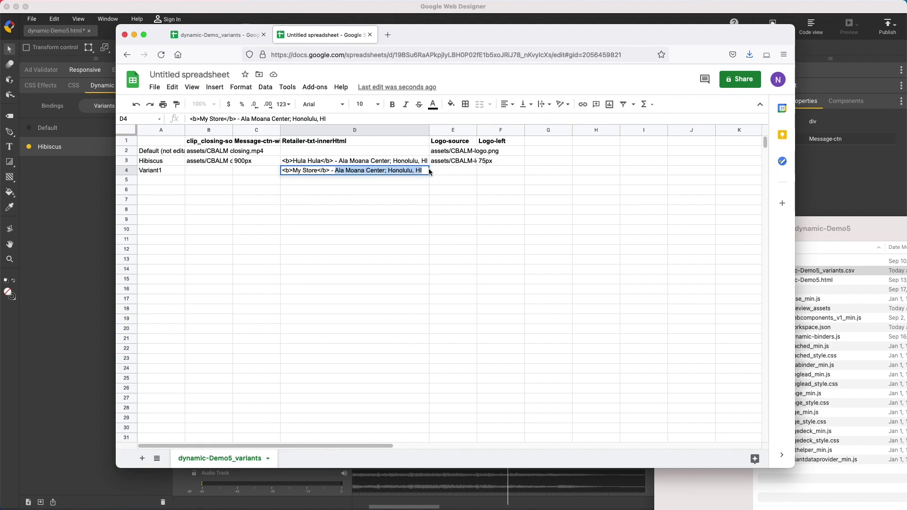
type("City, ST")
key("Return")
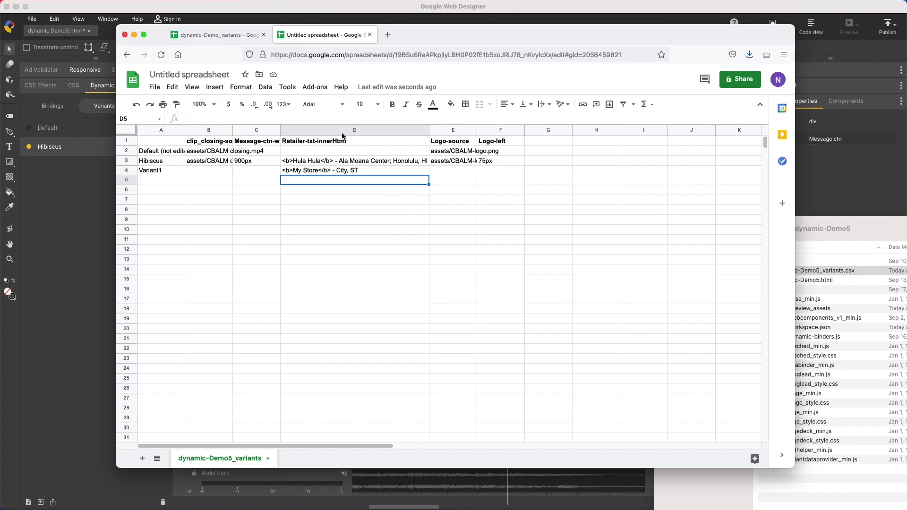
left_click(236, 36)
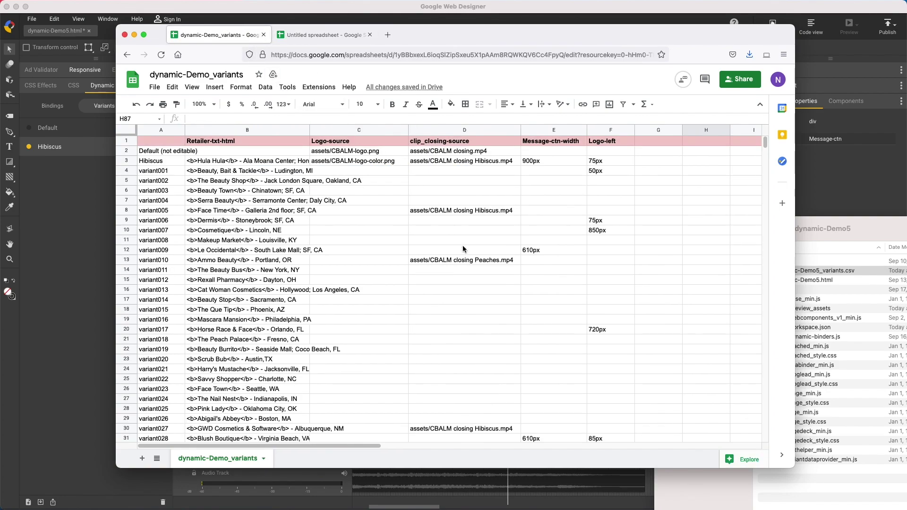
Step: Save the dynamic-Demo_variants sheet, through variant100, as dynamic-Demo_variants.csv via File > Download
left_click(464, 289)
left_click(464, 320)
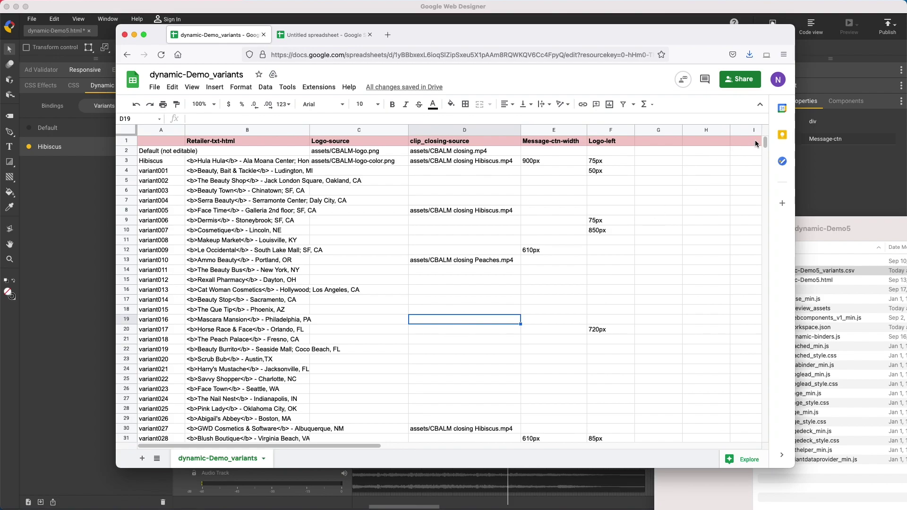
left_click_drag(765, 143, 766, 164)
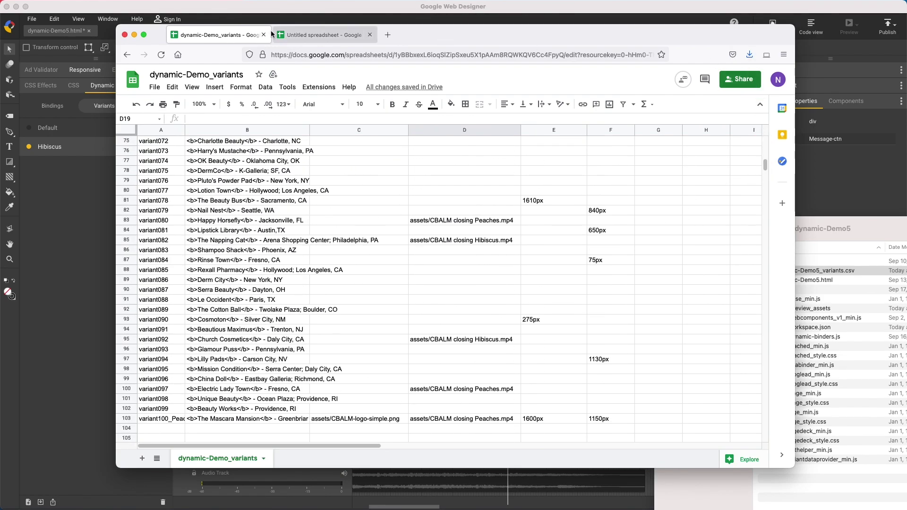
left_click(154, 87)
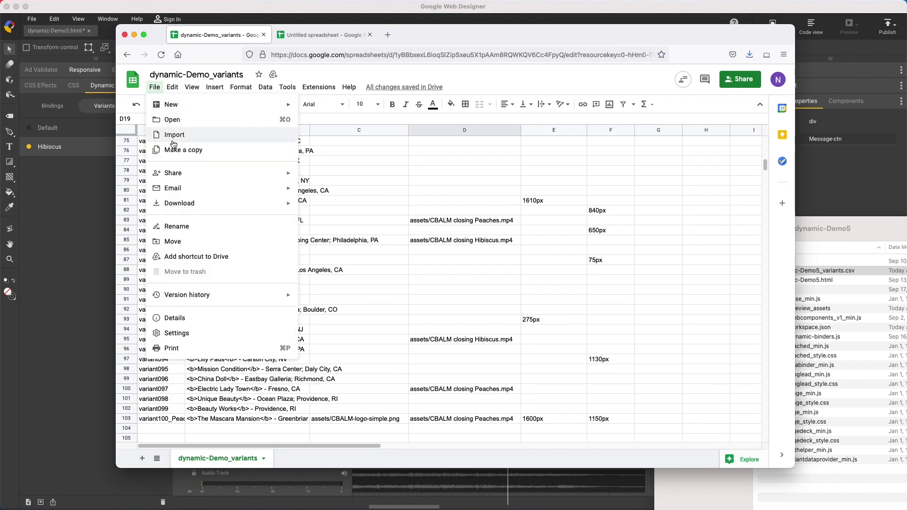
mouse_move(185, 203)
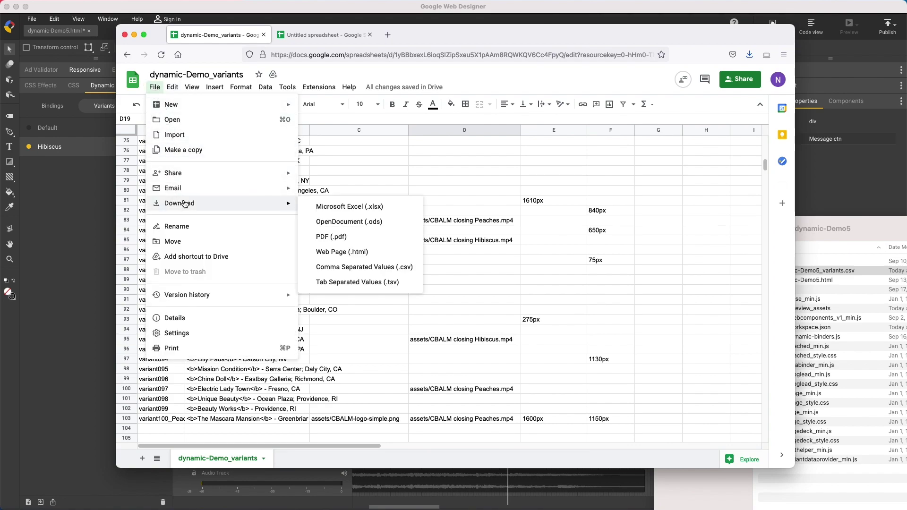
left_click(347, 268)
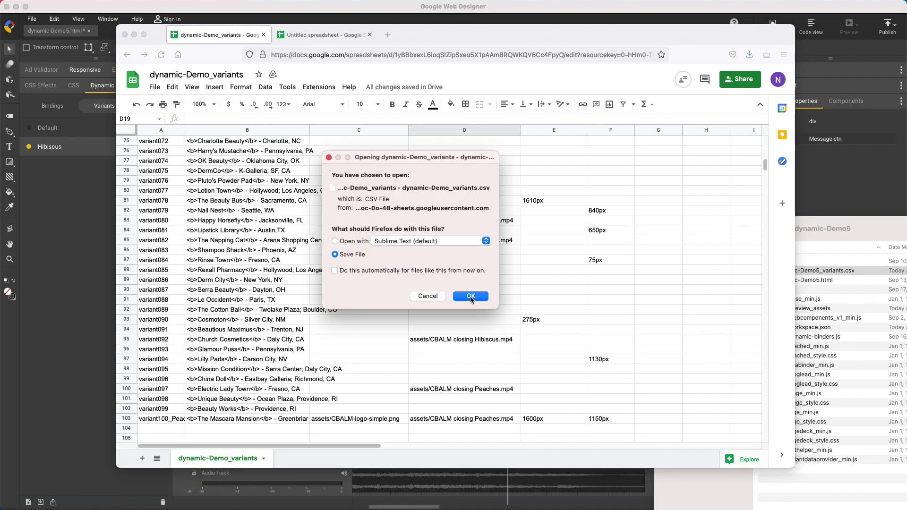
left_click(471, 297)
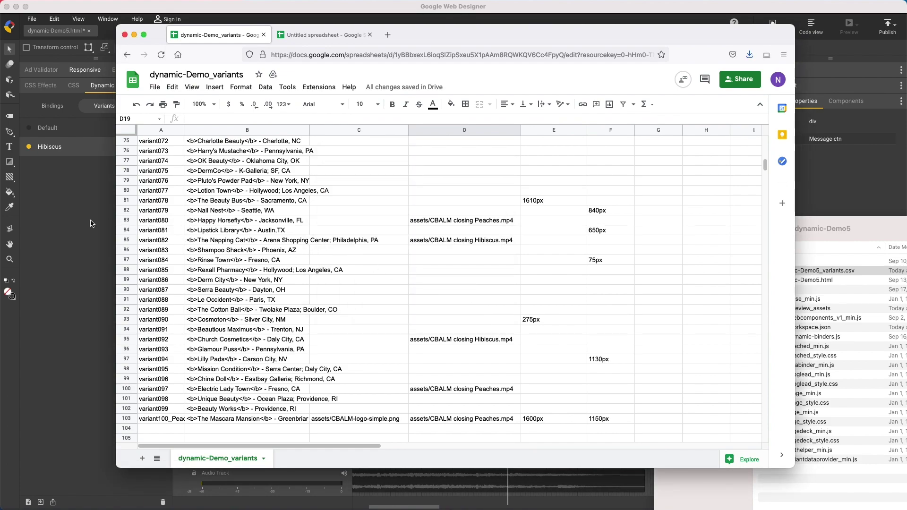
left_click(83, 224)
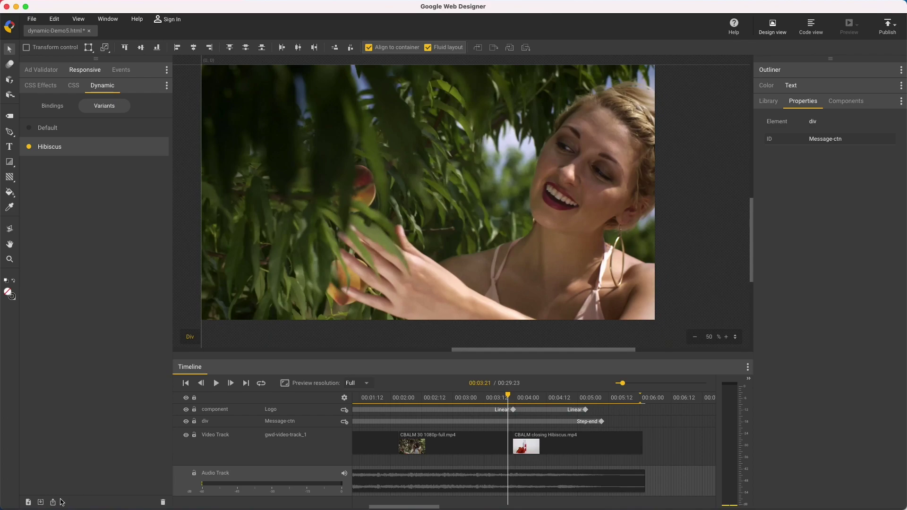
Step: Import the variants CSV from Downloads into the Dynamic Variants panel
left_click(54, 502)
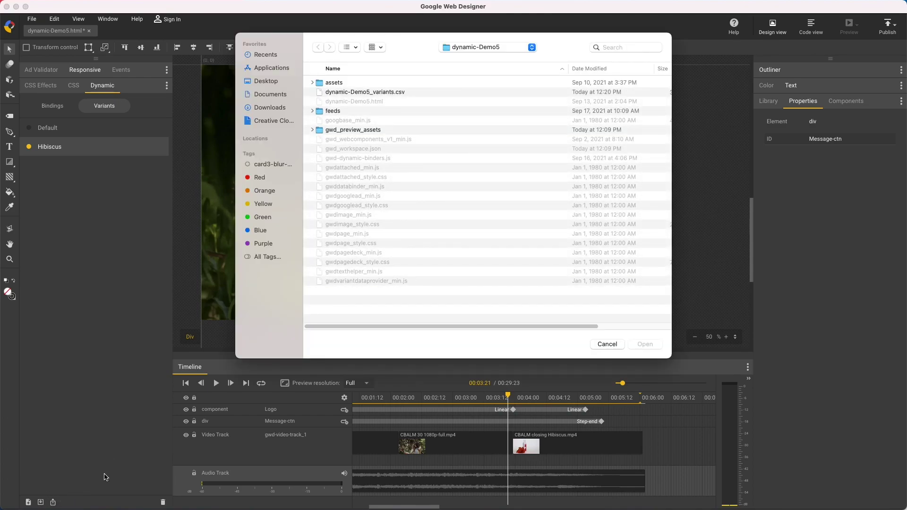
left_click(276, 108)
left_click(362, 84)
left_click(645, 344)
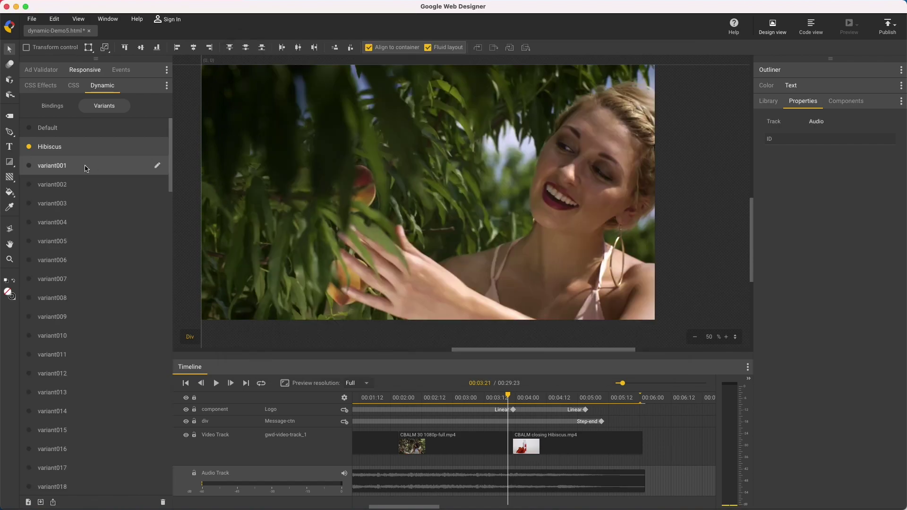
Step: Play variant001 from the start, ending on Beauty, Bait & Tackle - Ludington, MI
left_click(86, 169)
left_click_drag(509, 398, 255, 392)
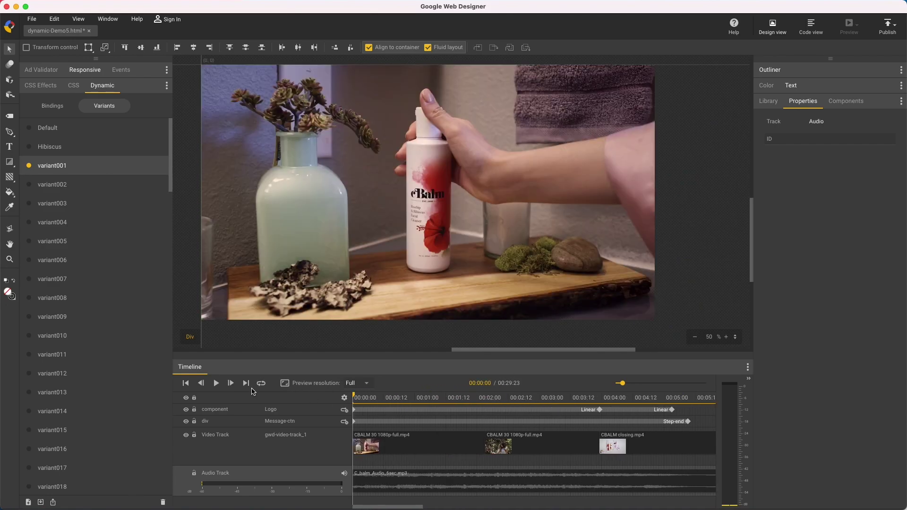
left_click(216, 385)
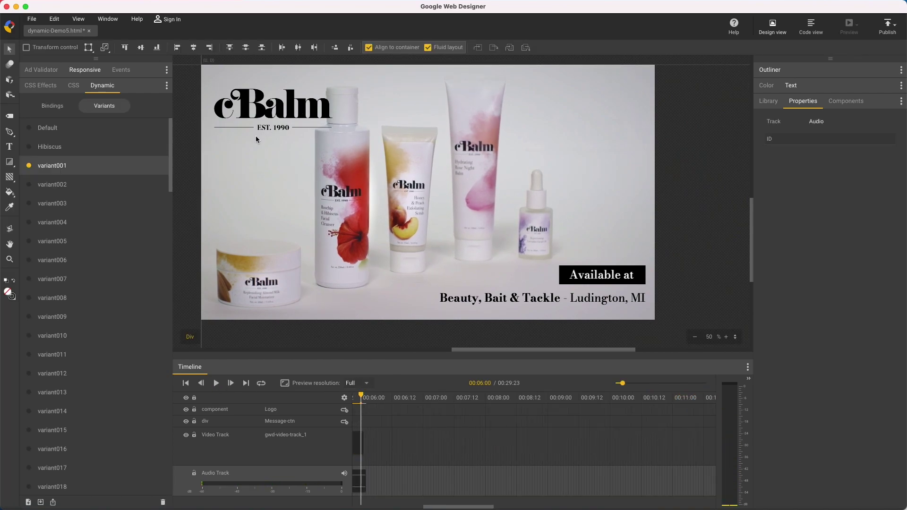
left_click_drag(170, 178, 150, 491)
Step: Publish locally with Select all variants ticked, exporting MP4s like dynamic-Demo_variant001.mp4
left_click(890, 28)
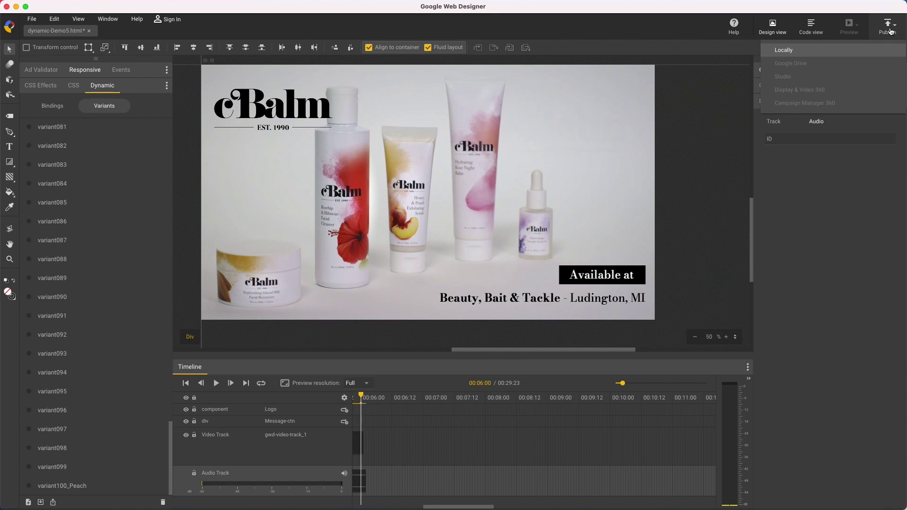
left_click(854, 50)
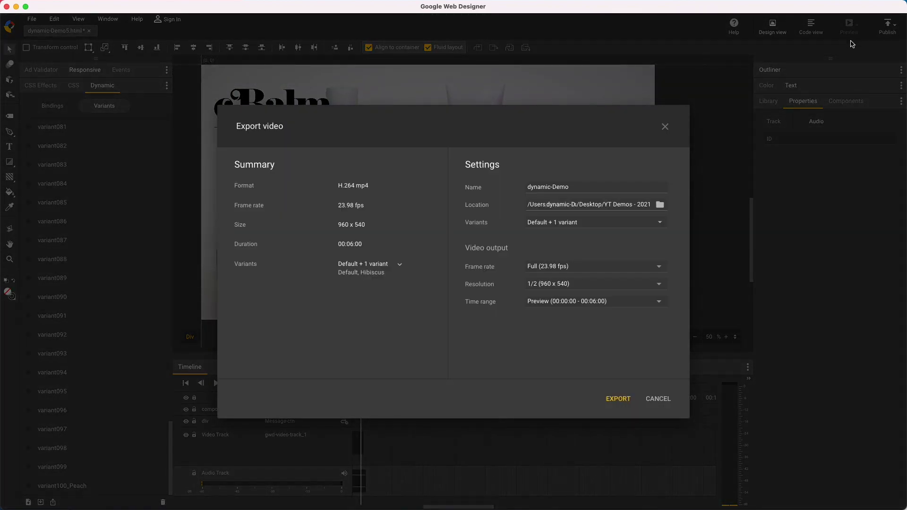
left_click(574, 227)
left_click(563, 241)
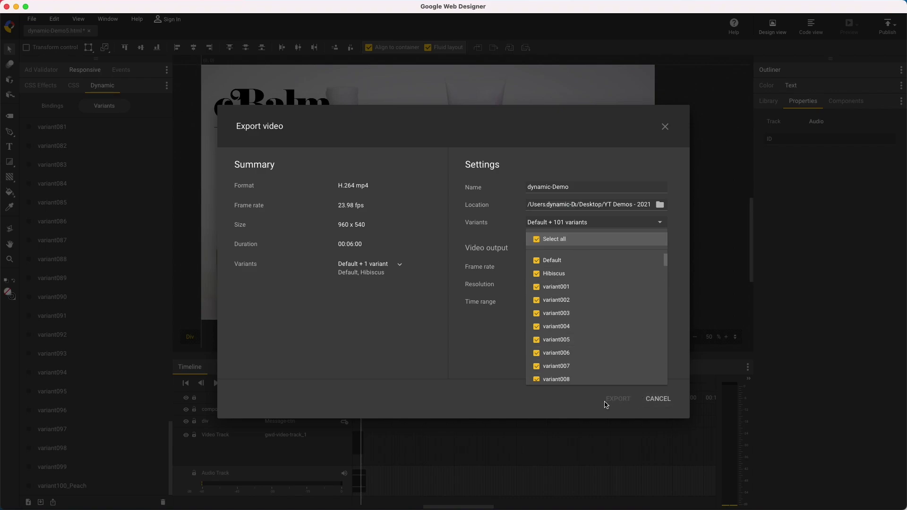
left_click(581, 404)
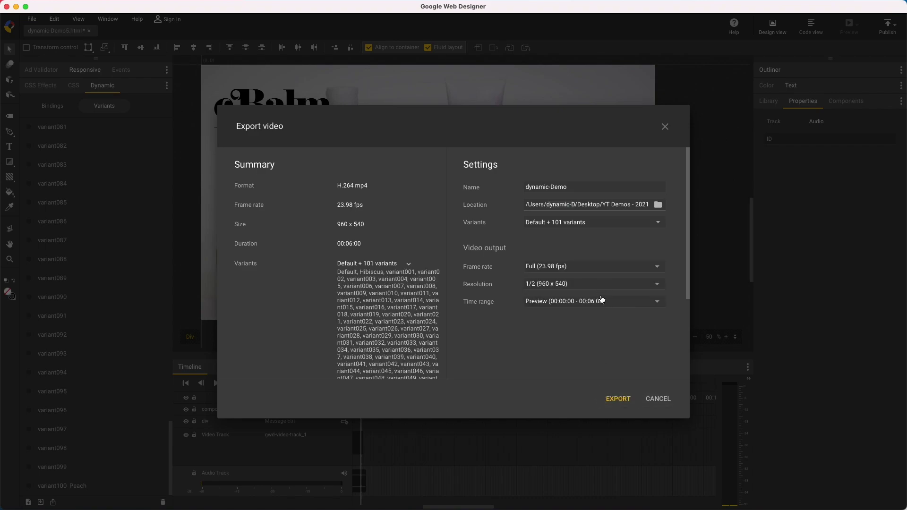
left_click(616, 399)
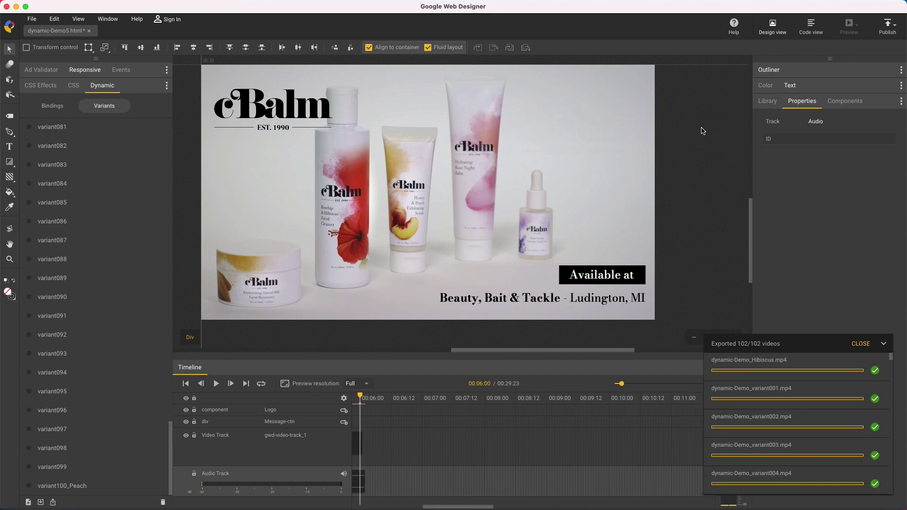
left_click(861, 343)
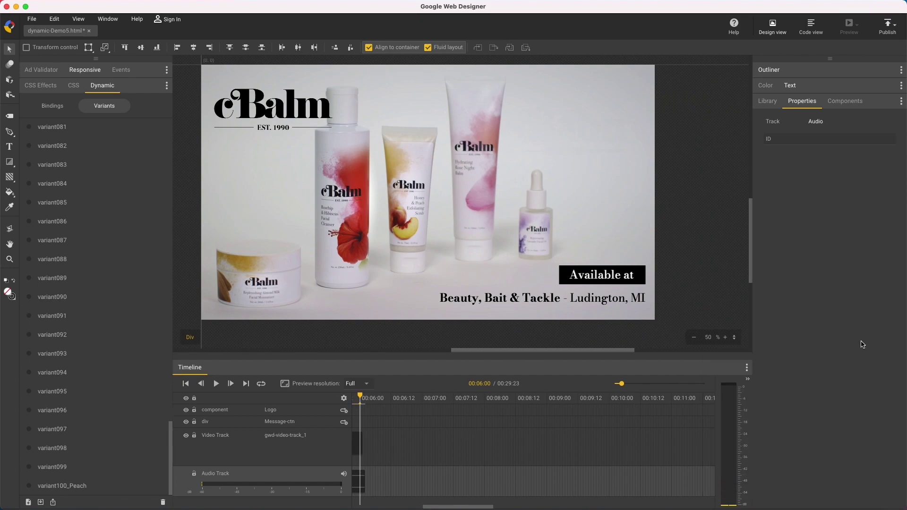
Step: Quick Look dynamic-Demo_variant100_Peaches.mp4 from Finder's dynamic-Demo export folder
key("super+Tab")
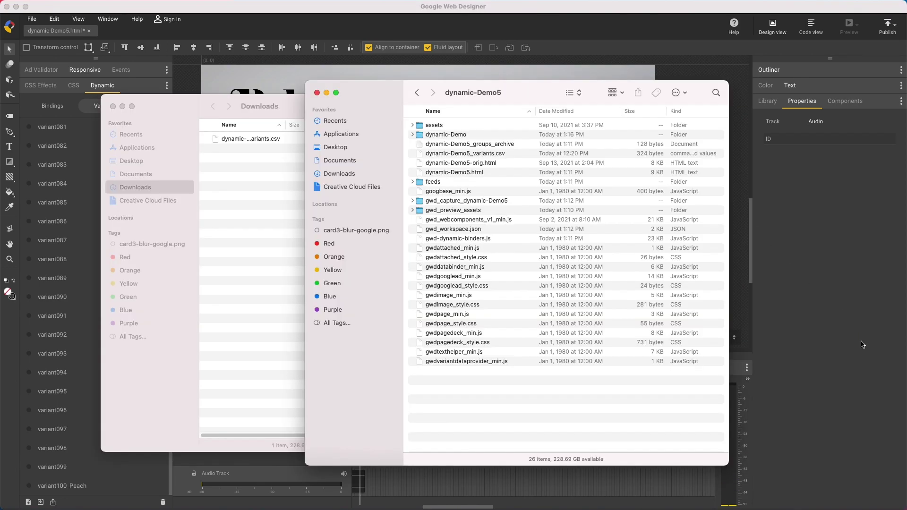
left_click(413, 135)
left_click_drag(726, 201, 731, 394)
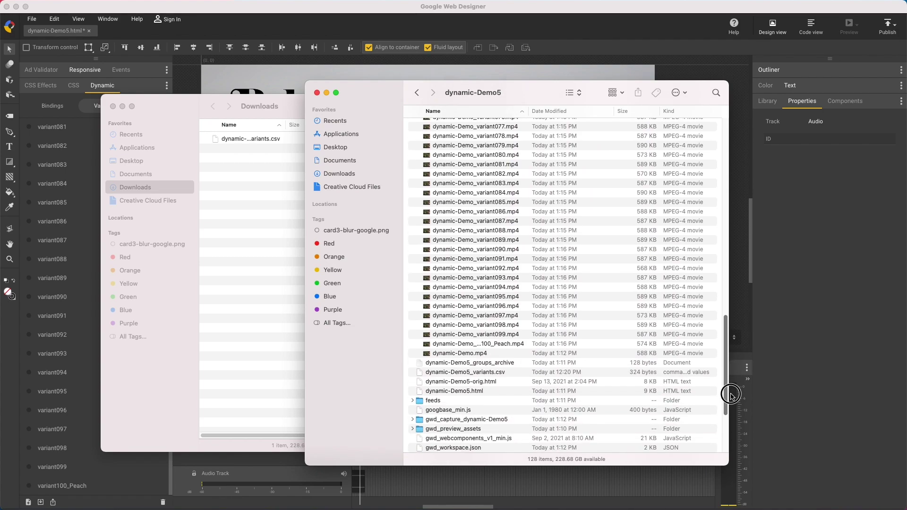
left_click(442, 346)
key("space")
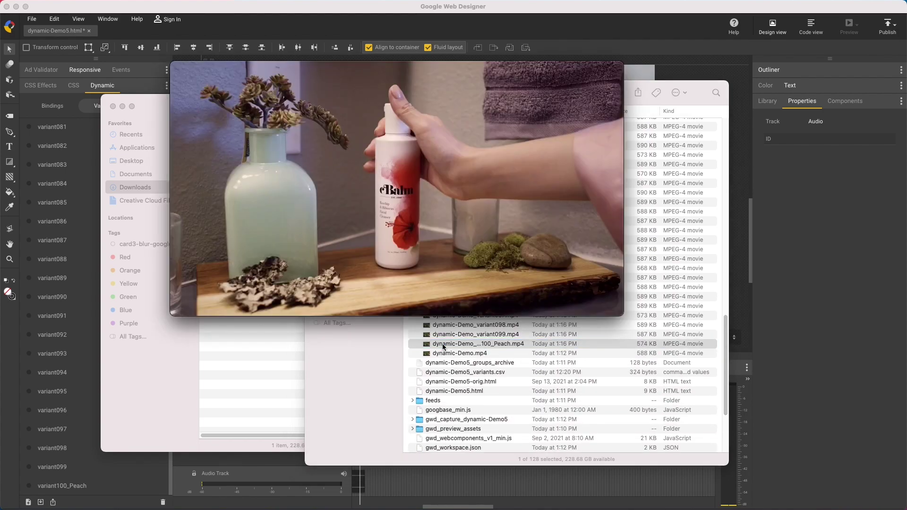
mouse_move(428, 285)
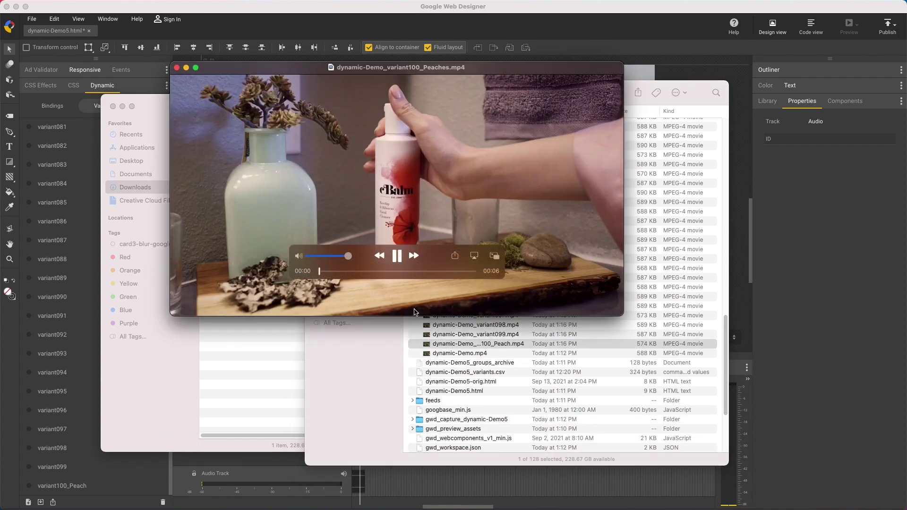